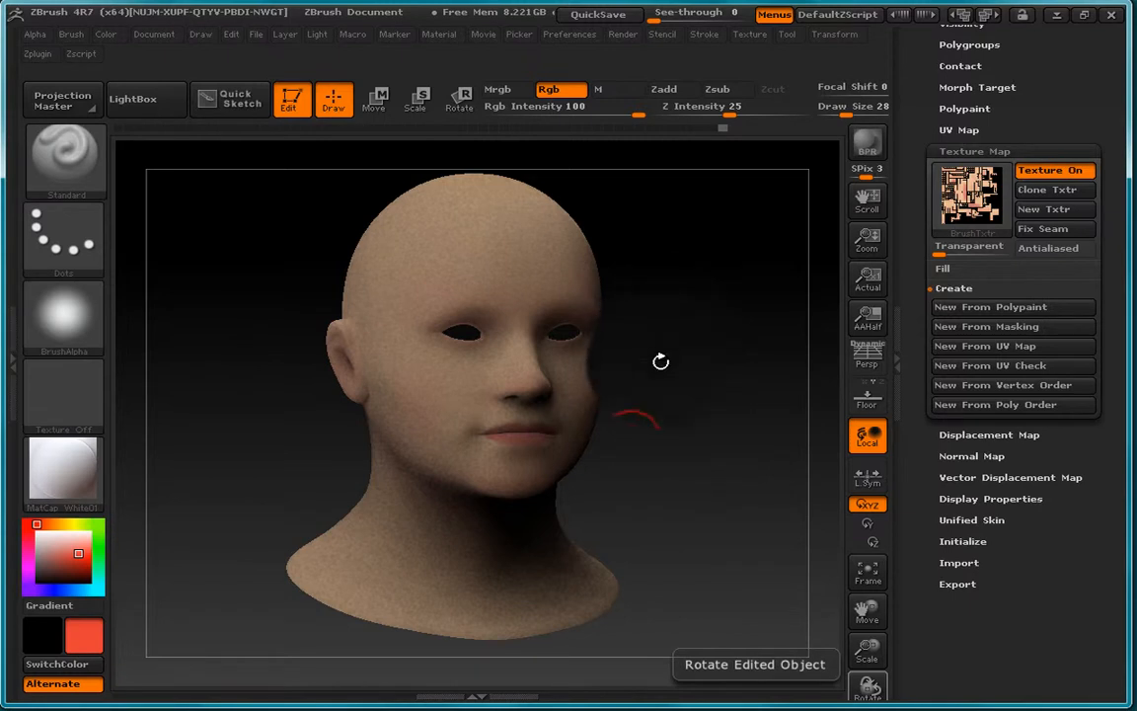
- Start a new blank document, discarding the changes to the current head document
click(153, 46)
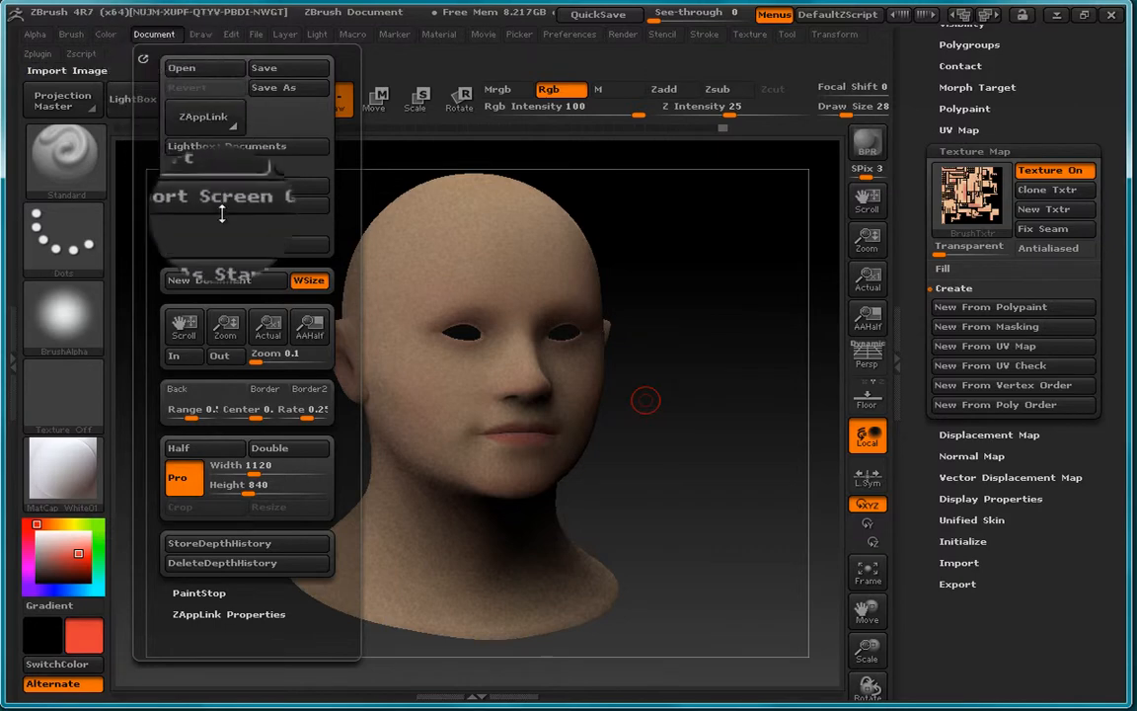
click(216, 287)
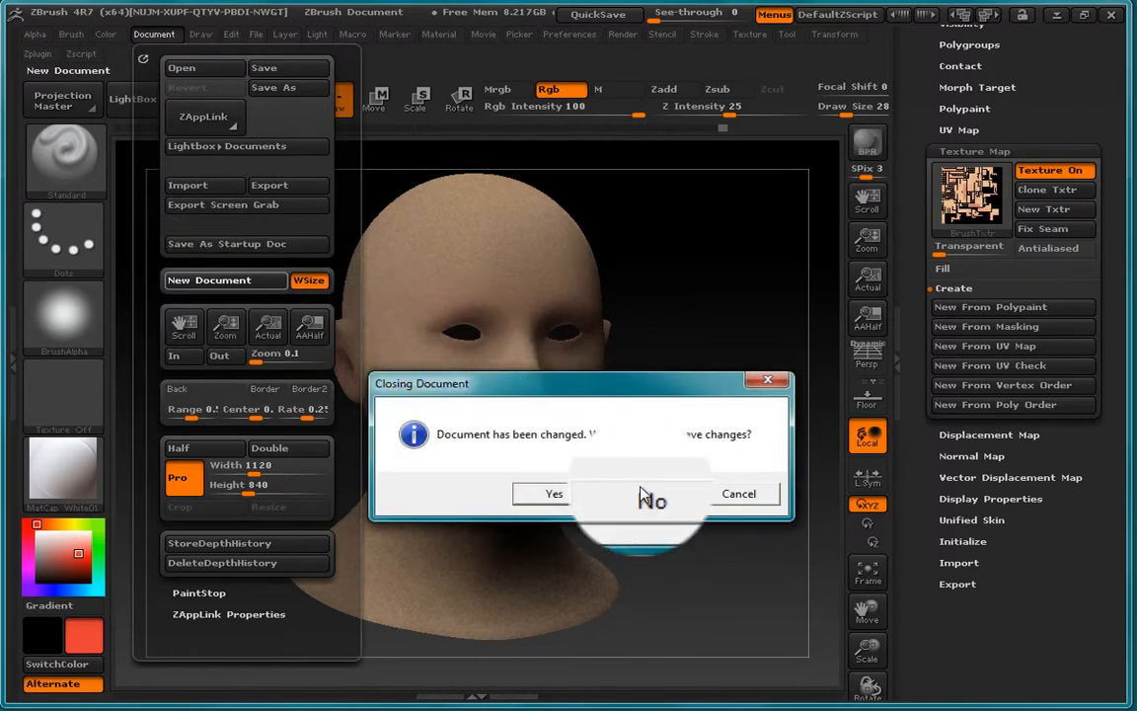
click(650, 494)
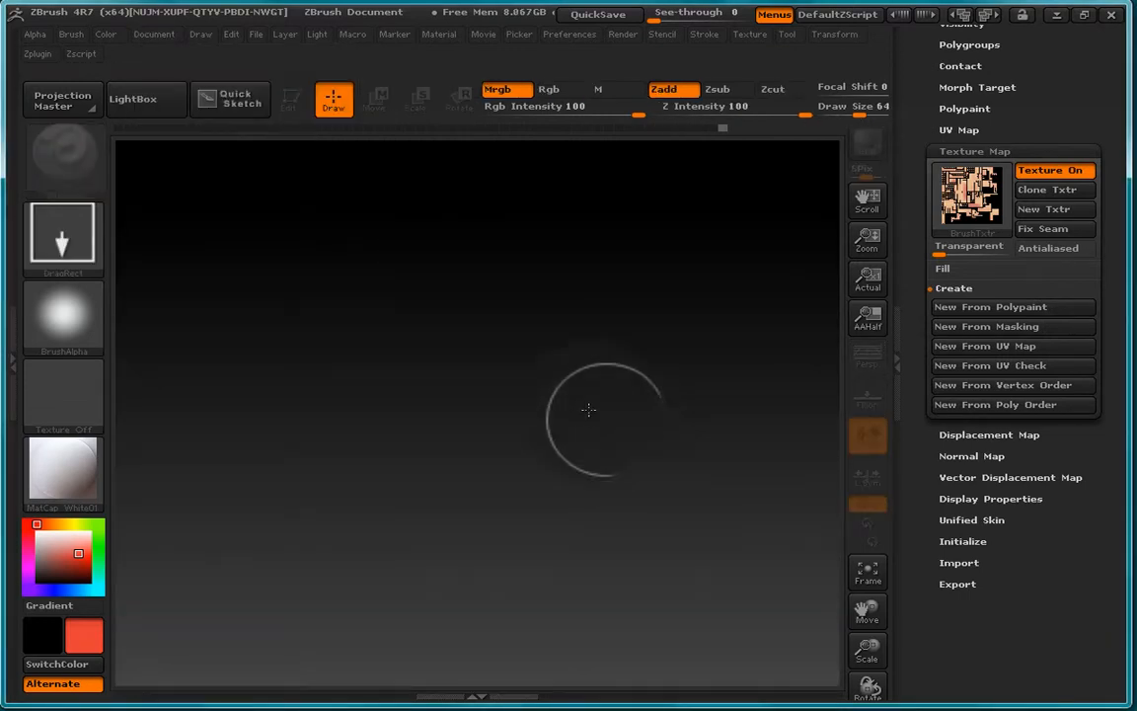
- Collapse the texture map settings and switch the current tool from the Head mesh to a ZSphere
click(943, 151)
drag(919, 127, 914, 366)
mouse_move(960, 227)
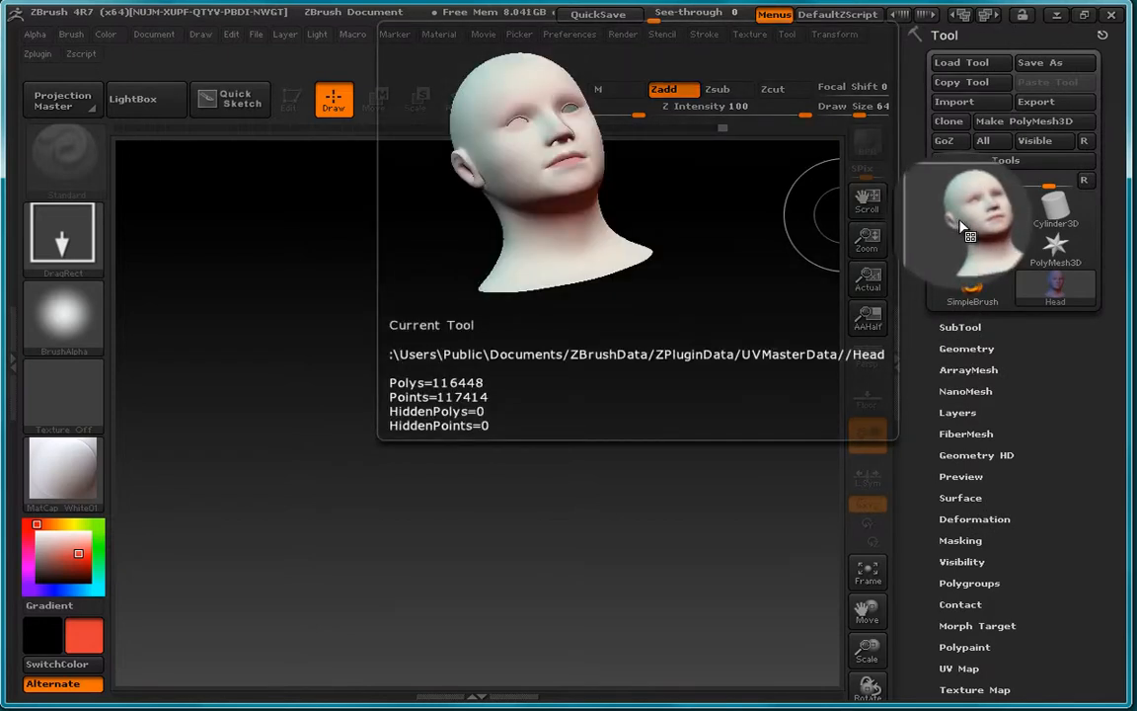
click(960, 227)
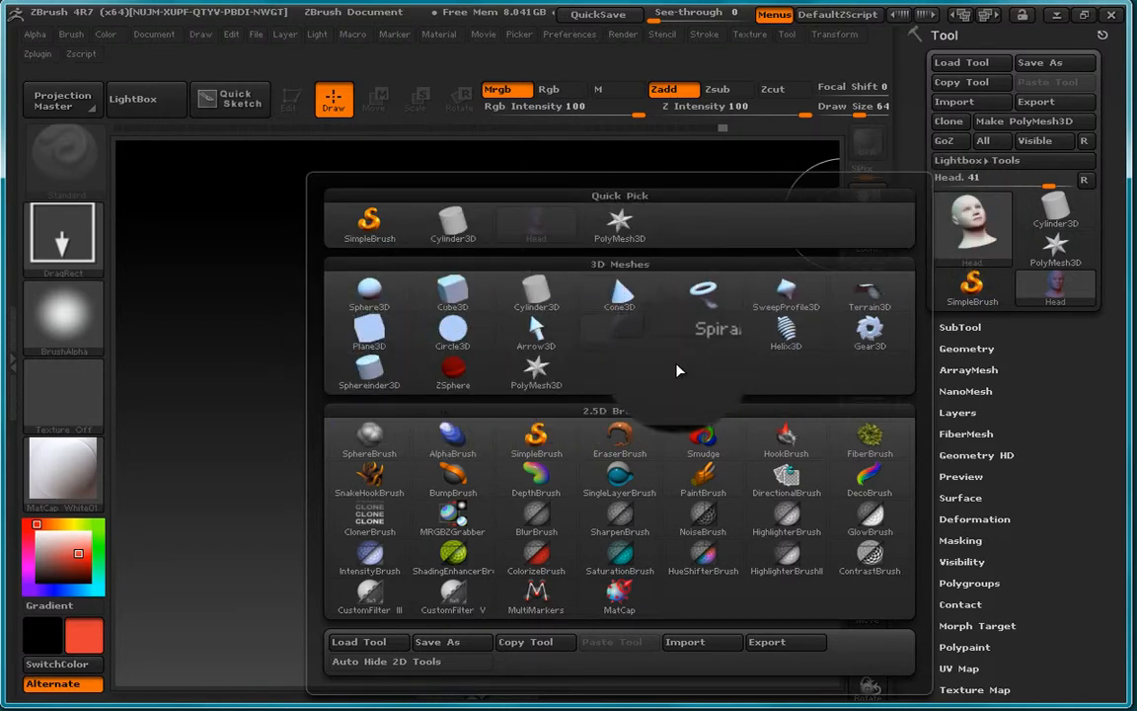
mouse_move(456, 373)
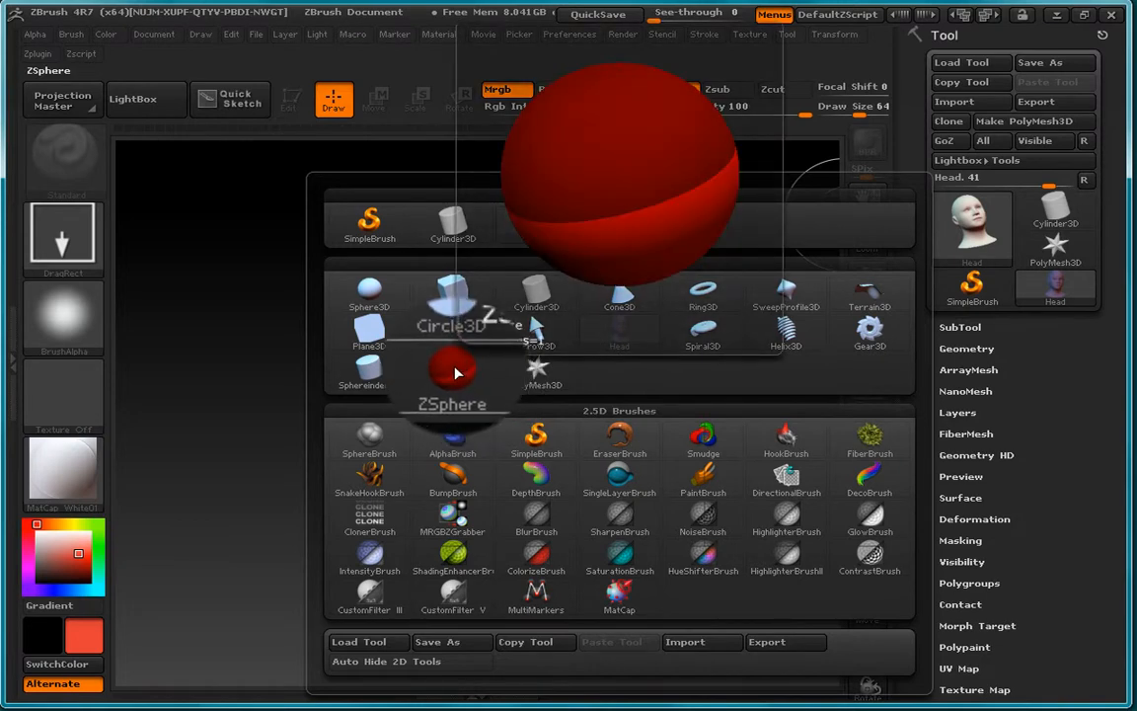
click(456, 373)
- Place a large ZSphere in the middle of the canvas and enter Edit mode
drag(480, 357, 472, 652)
drag(478, 708, 476, 699)
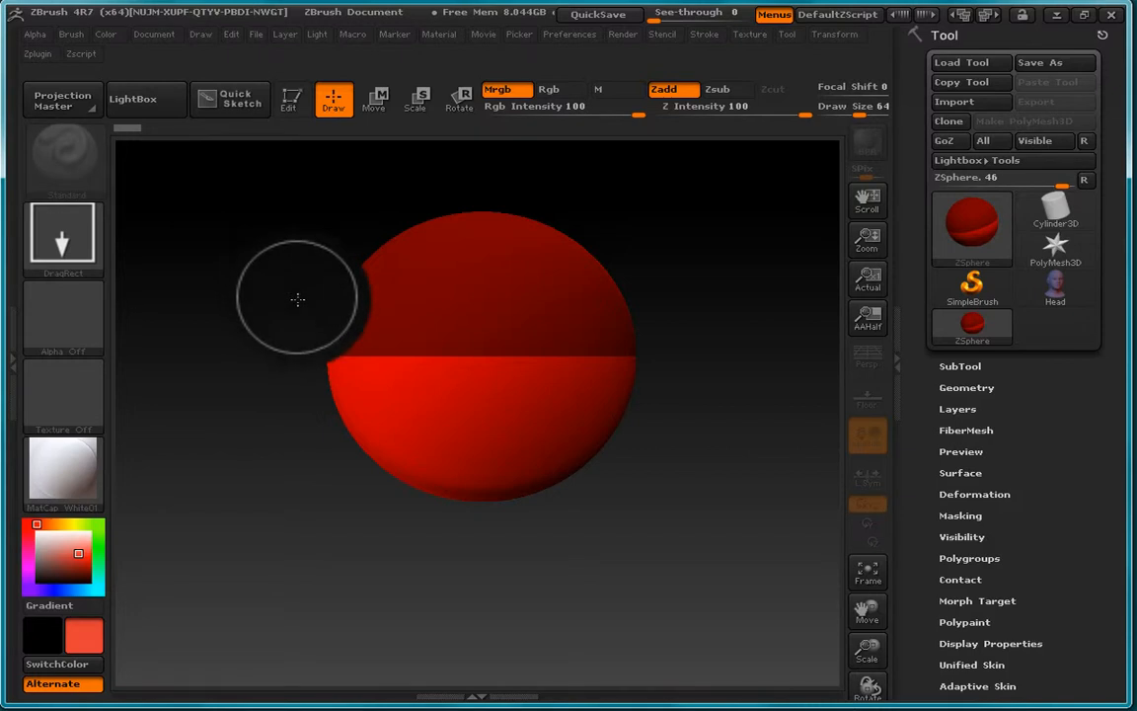
key(t)
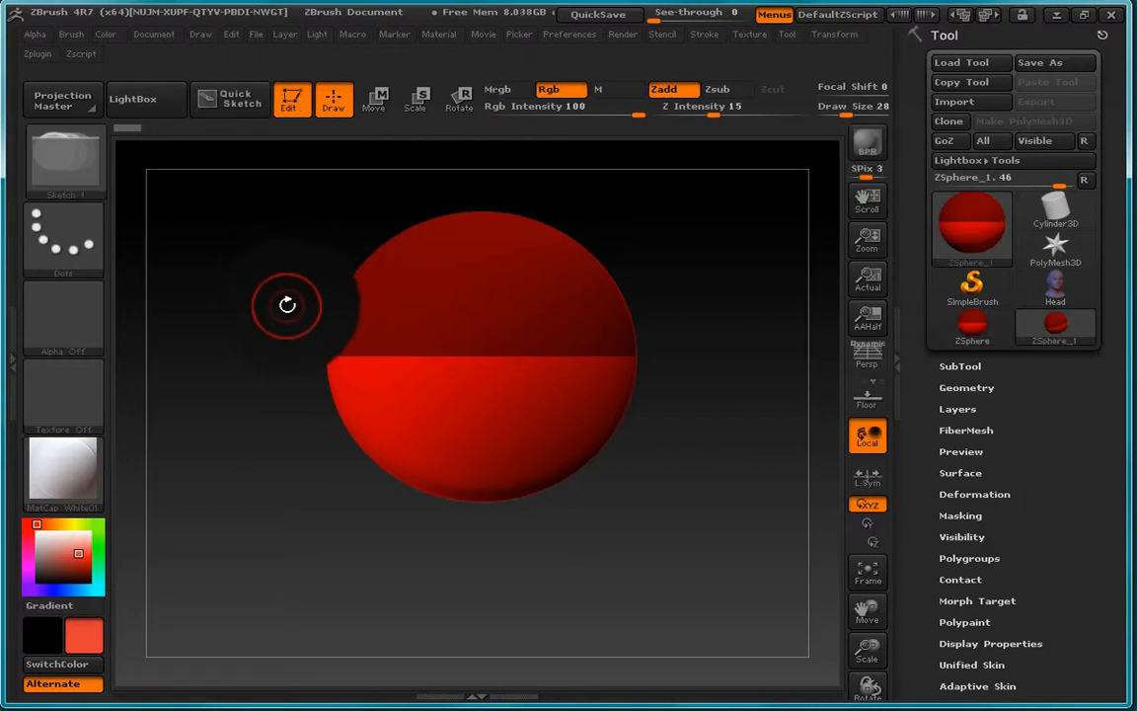
- Add a child ZSphere under the centre of the root sphere and move it further down to form the neck
mouse_move(281, 382)
alt+mouse_down()
mouse_move(277, 345)
mouse_move(287, 381)
alt+mouse_up()
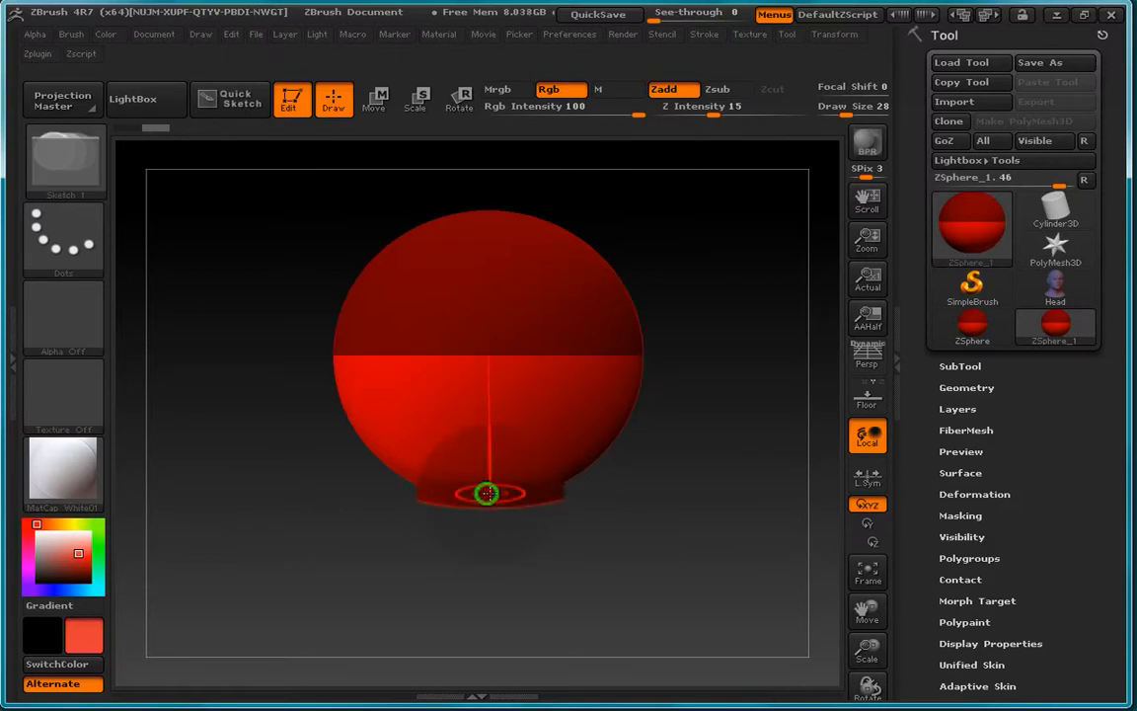
drag(483, 495, 482, 580)
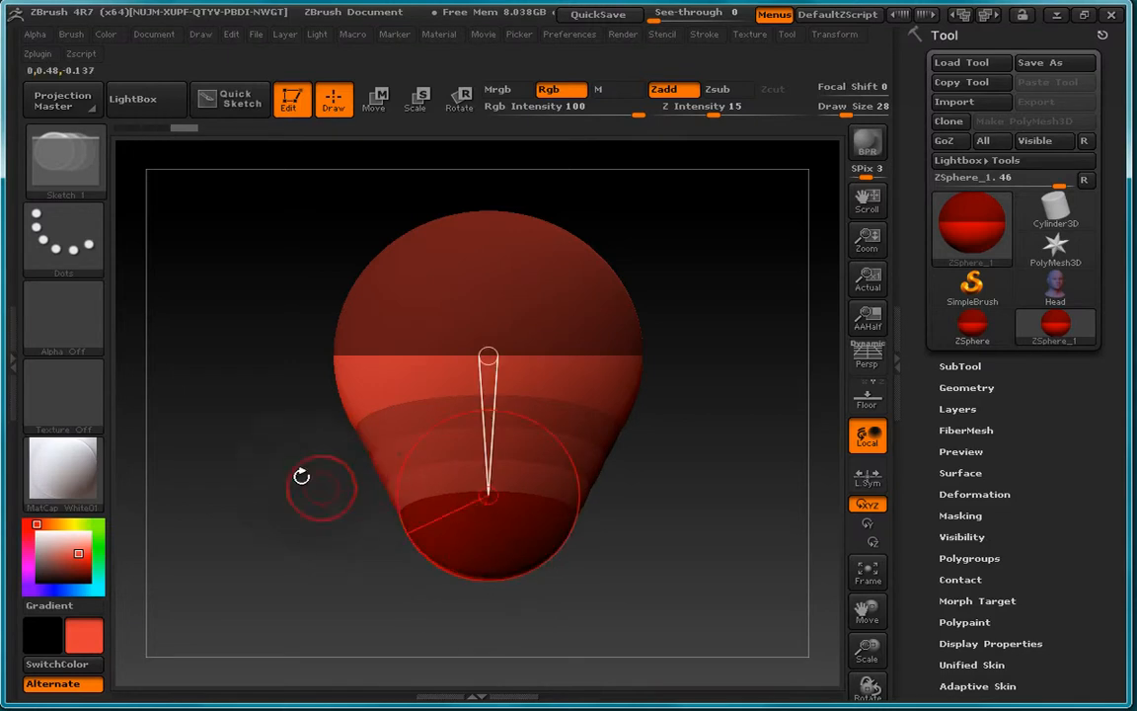
drag(301, 477, 411, 173)
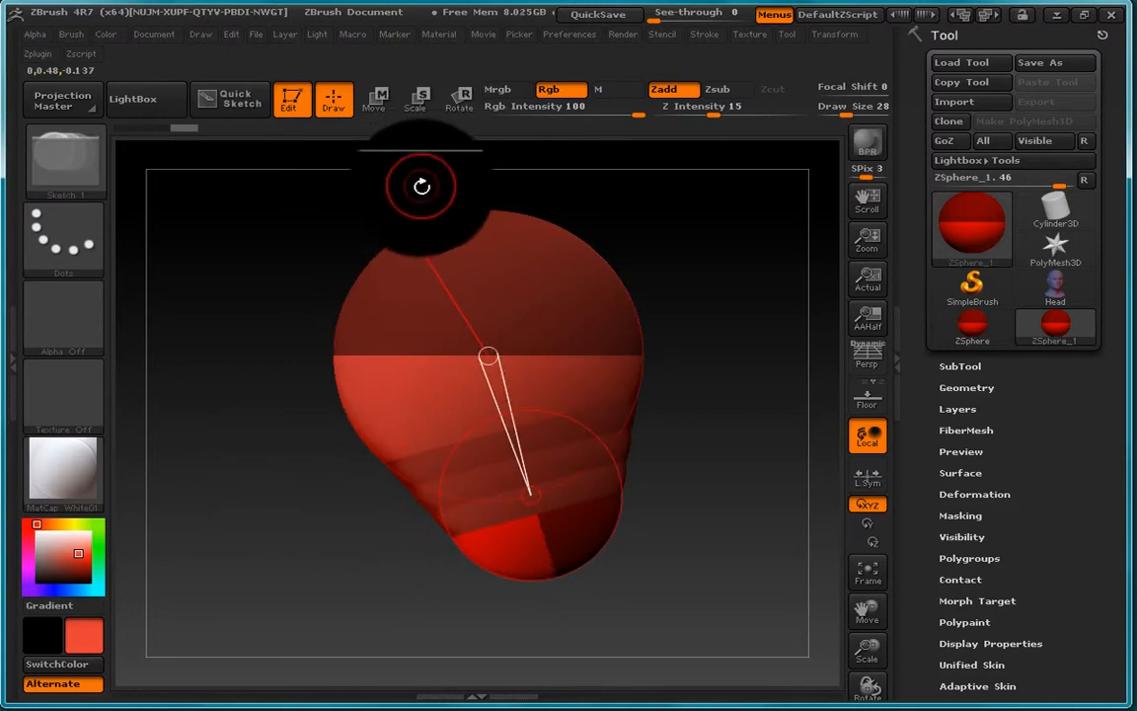
key(w)
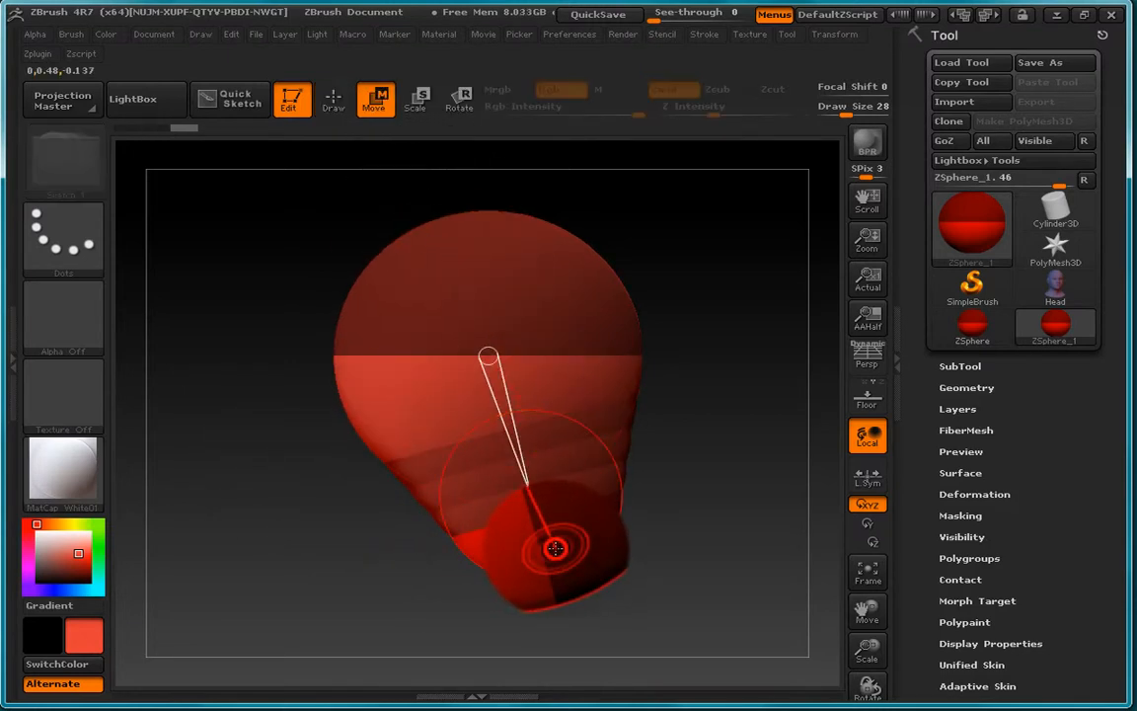
key(w)
drag(550, 550, 522, 577)
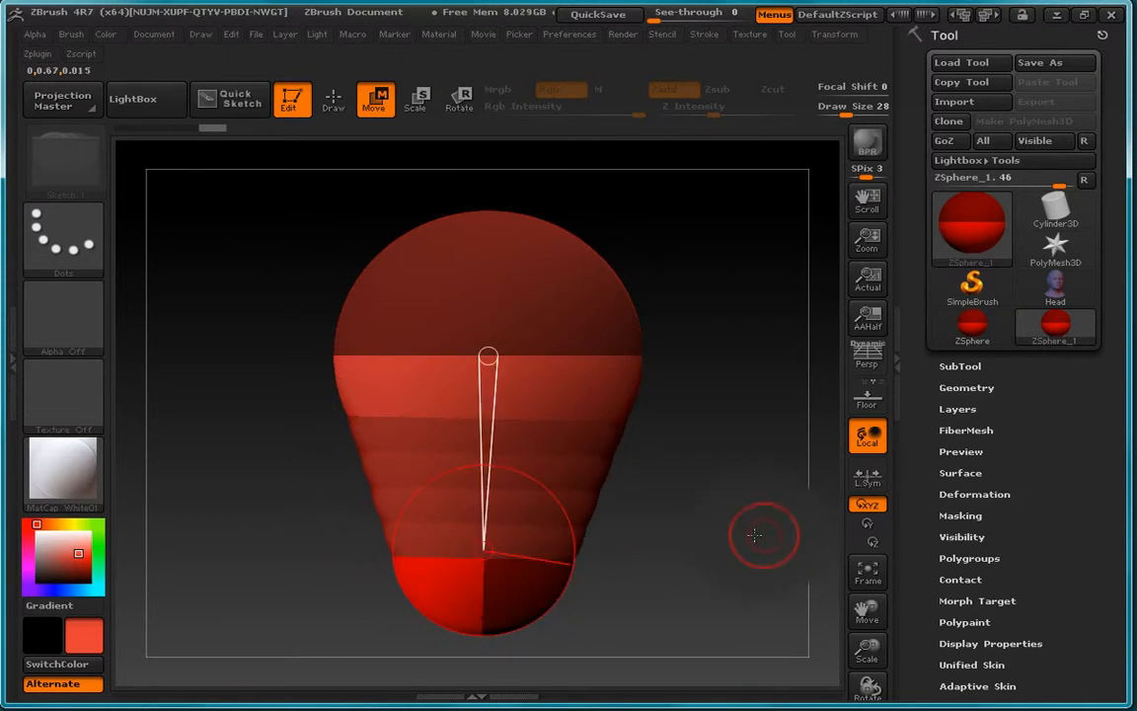
drag(764, 536, 664, 537)
- Add a mirrored pair of child ZSpheres on the sides of the lowest sphere and pull them outward as shoulders
mouse_move(334, 581)
alt+mouse_down()
mouse_move(357, 474)
mouse_move(463, 496)
mouse_move(440, 493)
alt+mouse_up()
alt+click(481, 479)
key(q)
drag(324, 475, 404, 488)
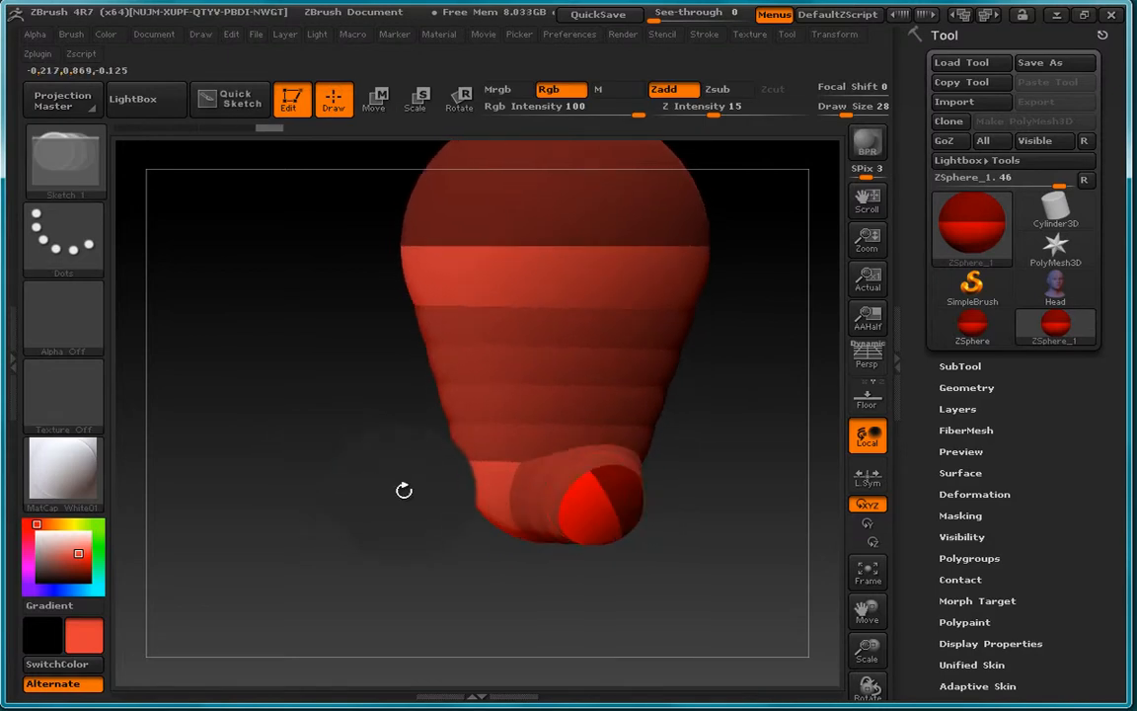
click(374, 104)
drag(595, 526, 450, 519)
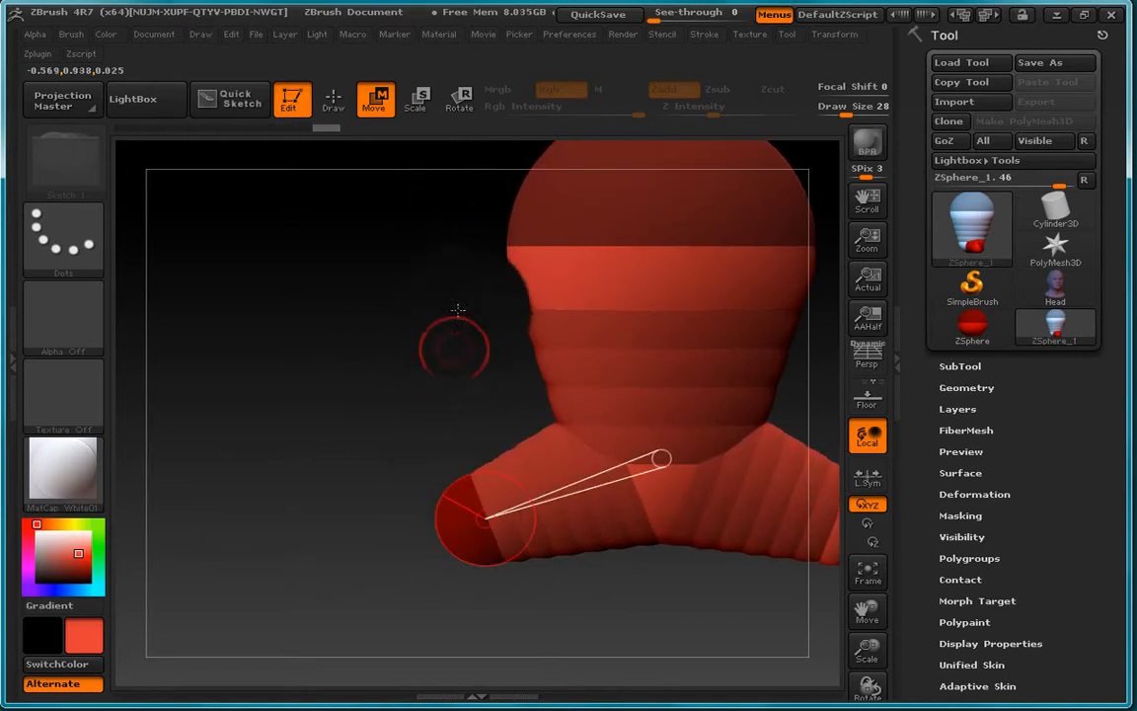
- Scale the root head ZSphere to adjust the size of the head relative to the neck
click(416, 98)
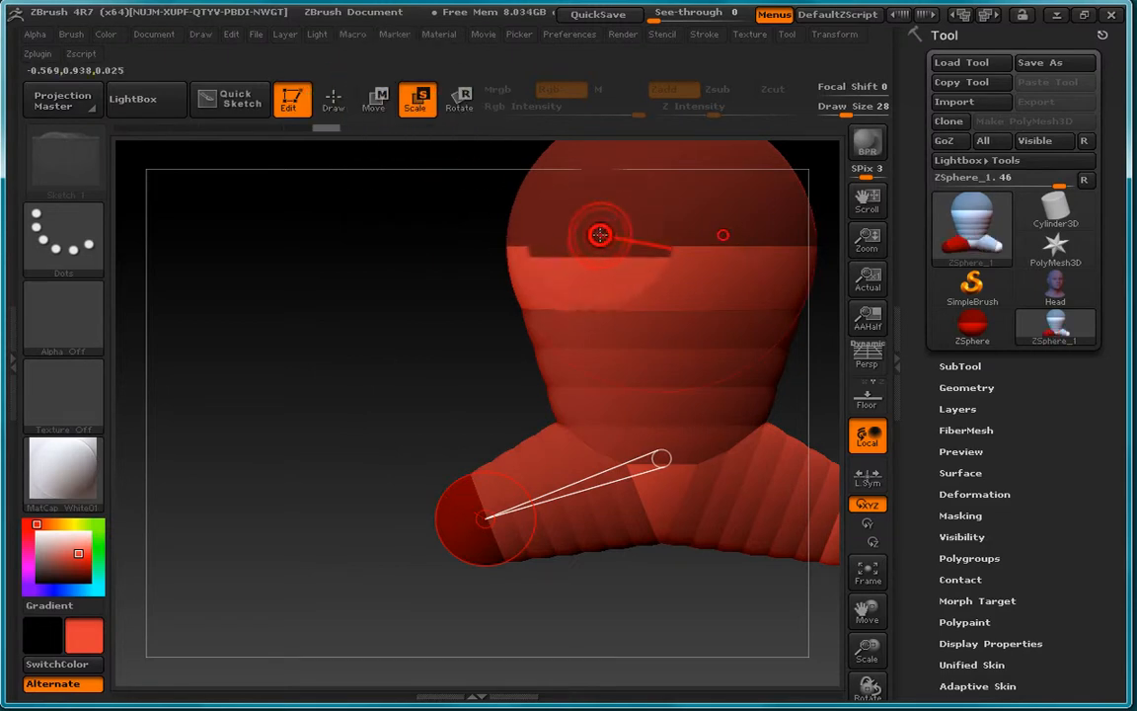
drag(601, 234, 589, 205)
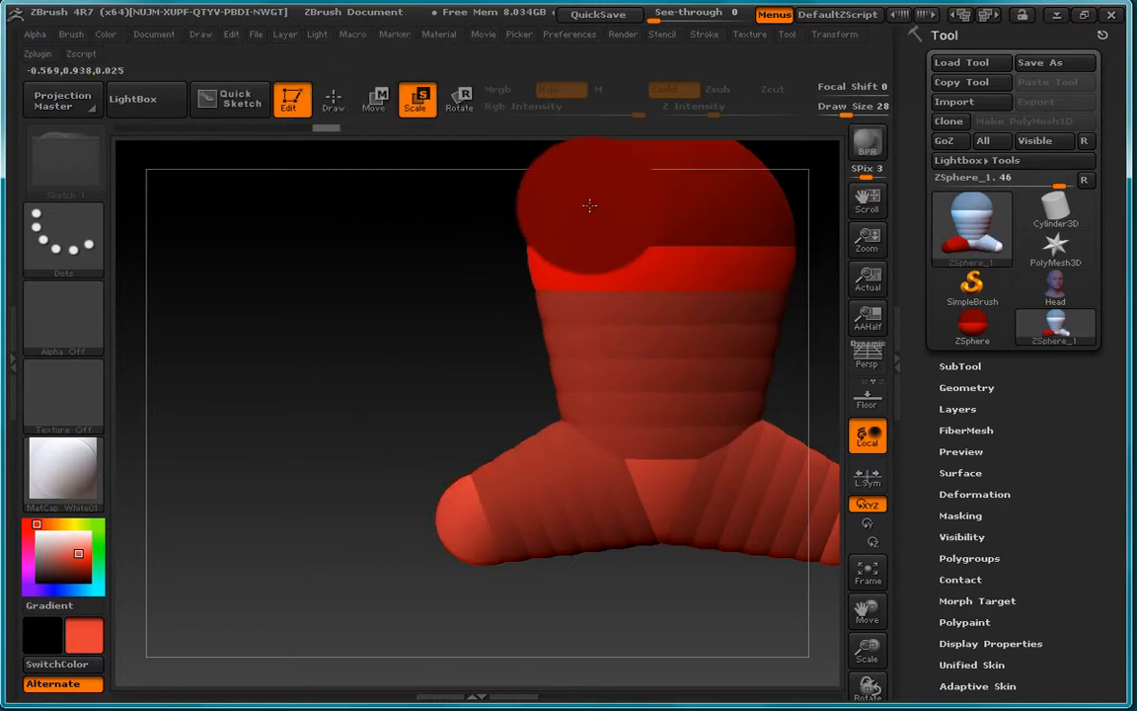
alt+drag(362, 337, 258, 361)
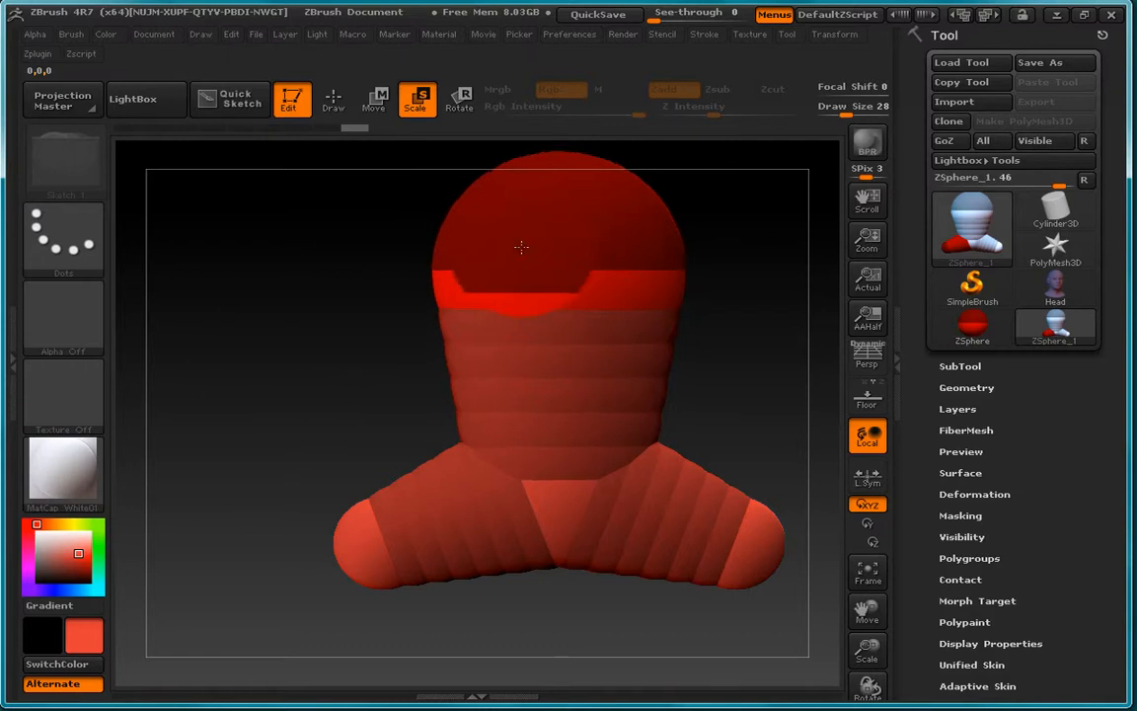
- Insert a ZSphere into the link between the head and the neck base and scale it to shape the neck
click(332, 108)
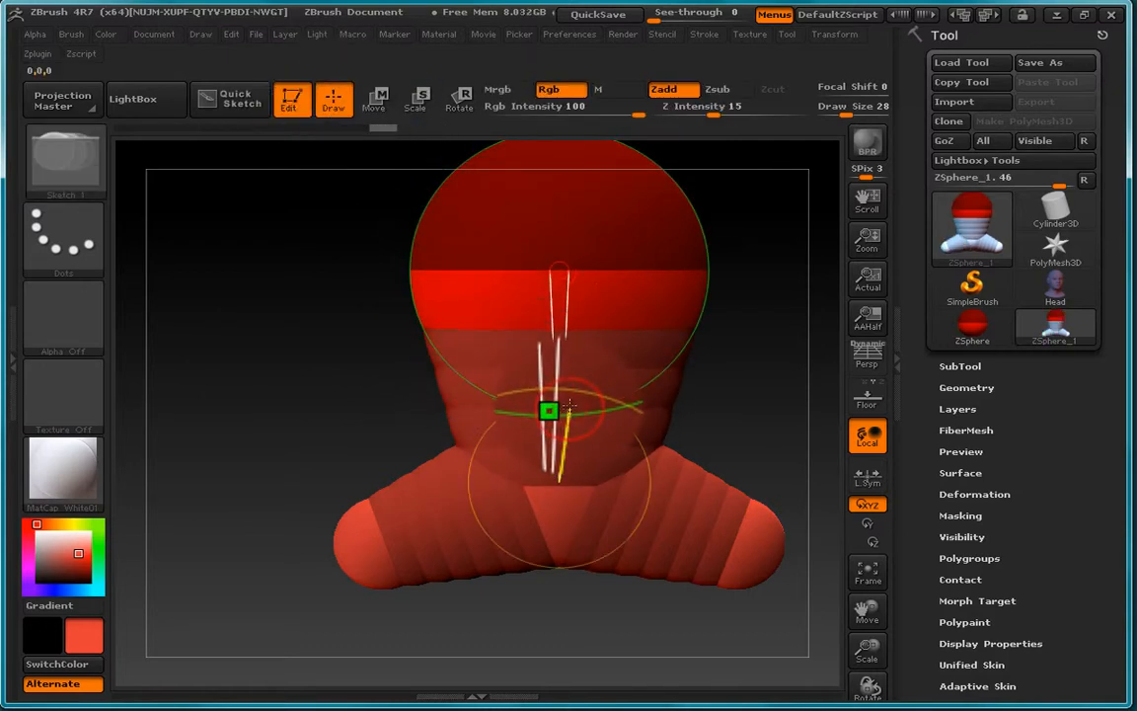
click(415, 99)
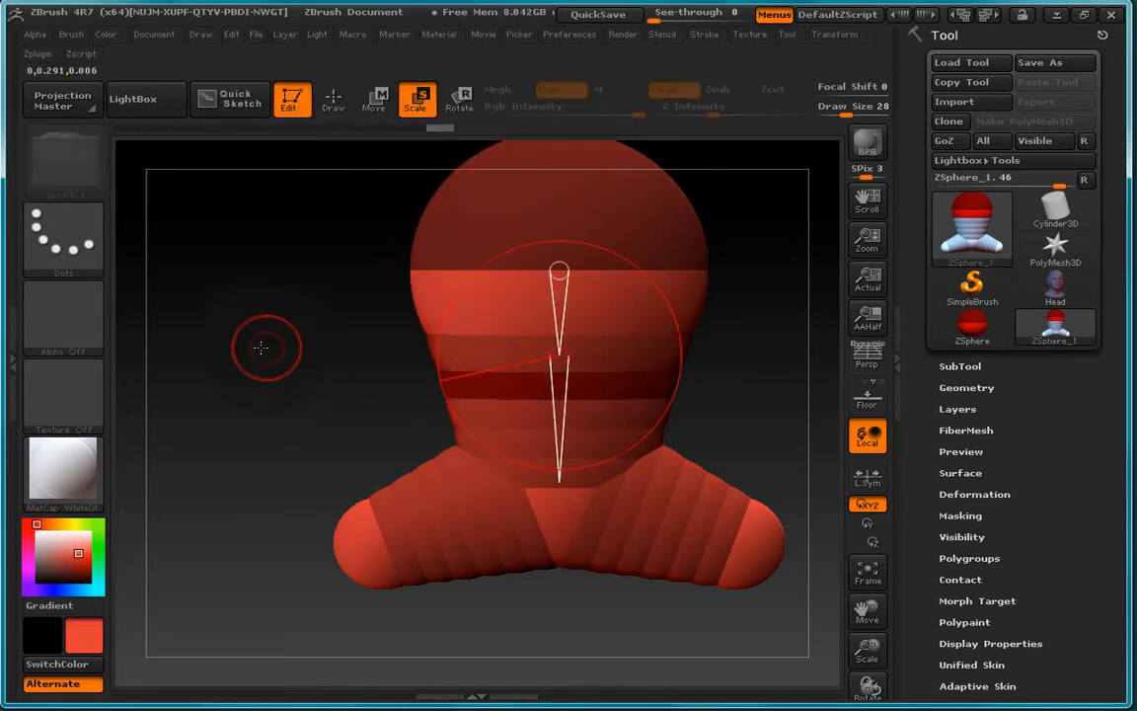
drag(267, 347, 389, 395)
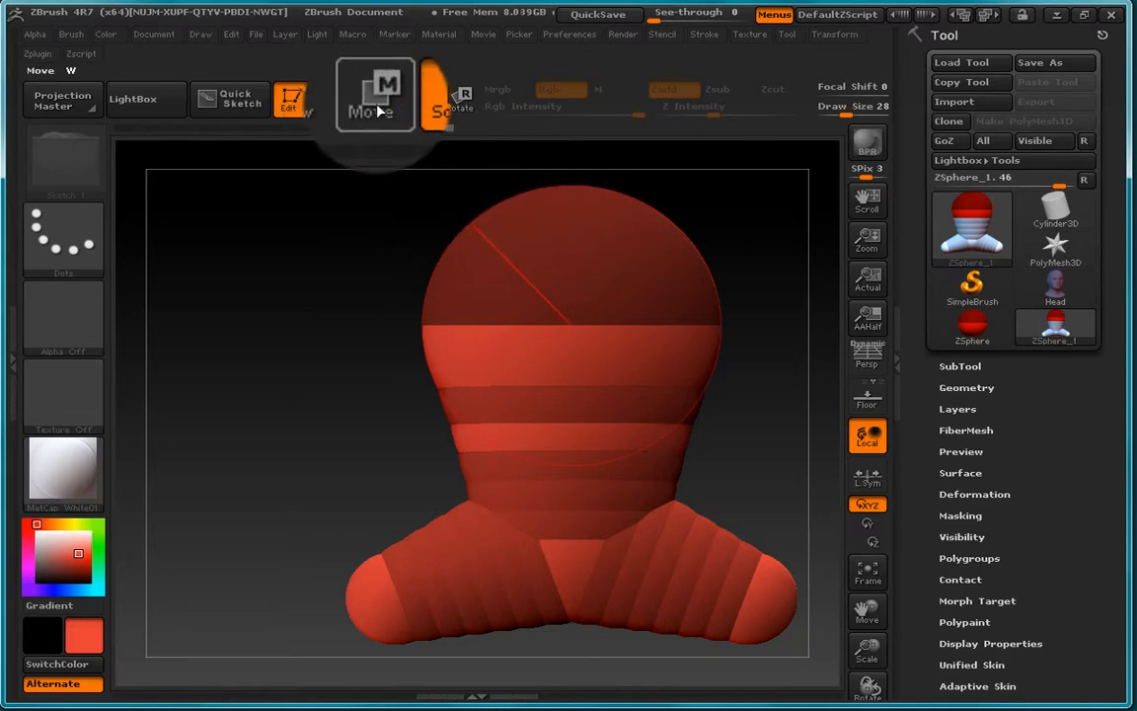
- Add a ZSphere to the upper part of the head facing the viewer, adjust its position slightly and scale it up
click(333, 99)
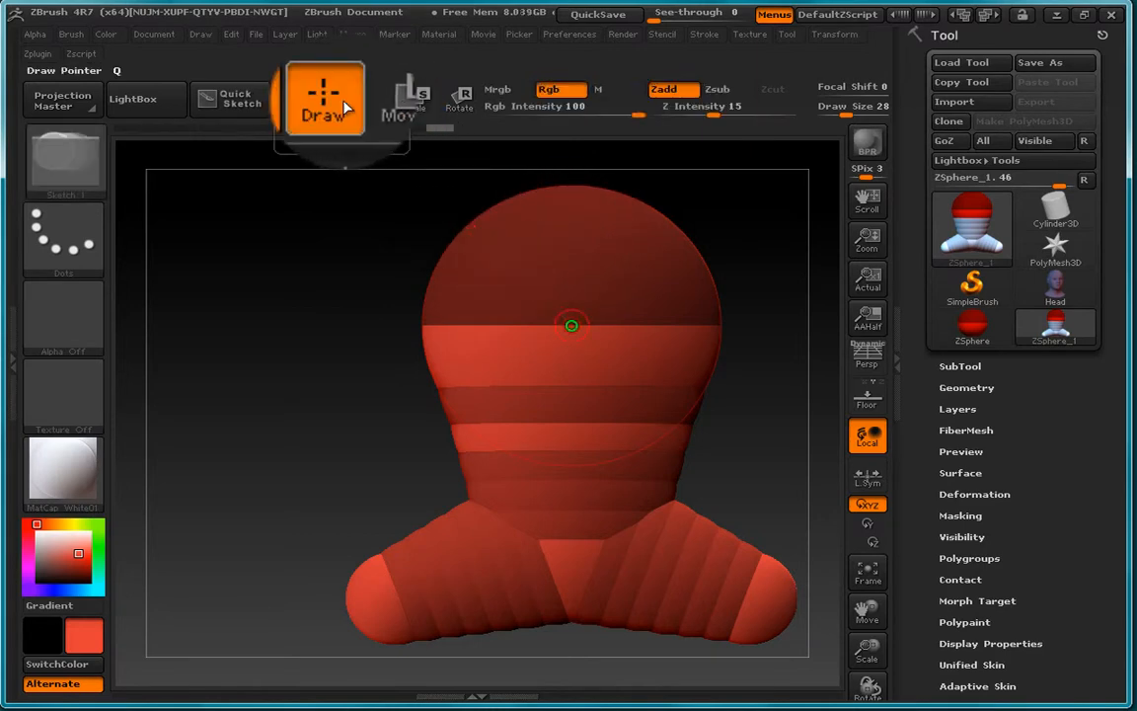
drag(571, 254, 558, 178)
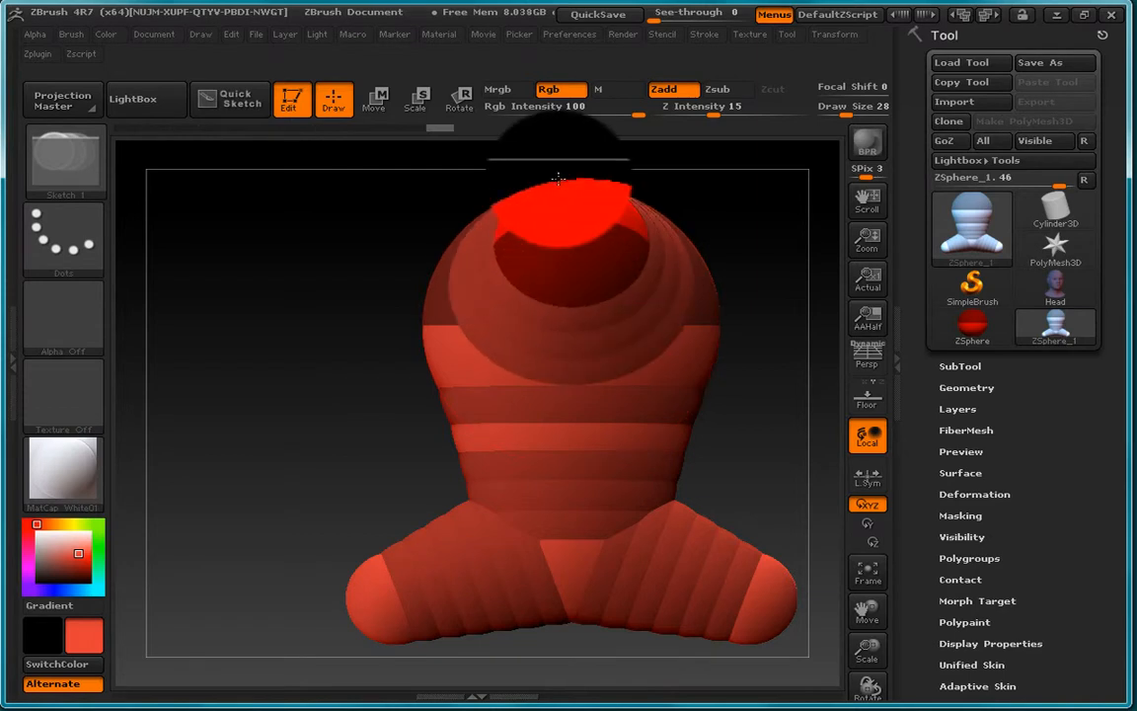
mouse_move(384, 291)
mouse_down()
mouse_move(335, 302)
mouse_move(371, 307)
mouse_up()
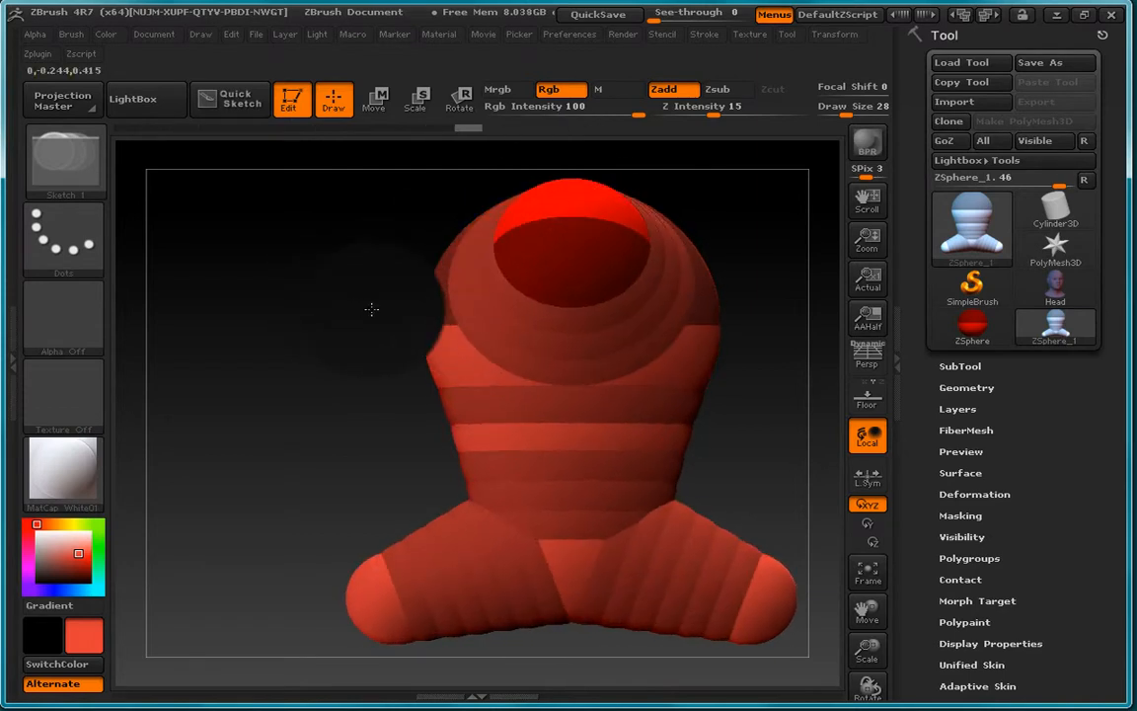
click(472, 100)
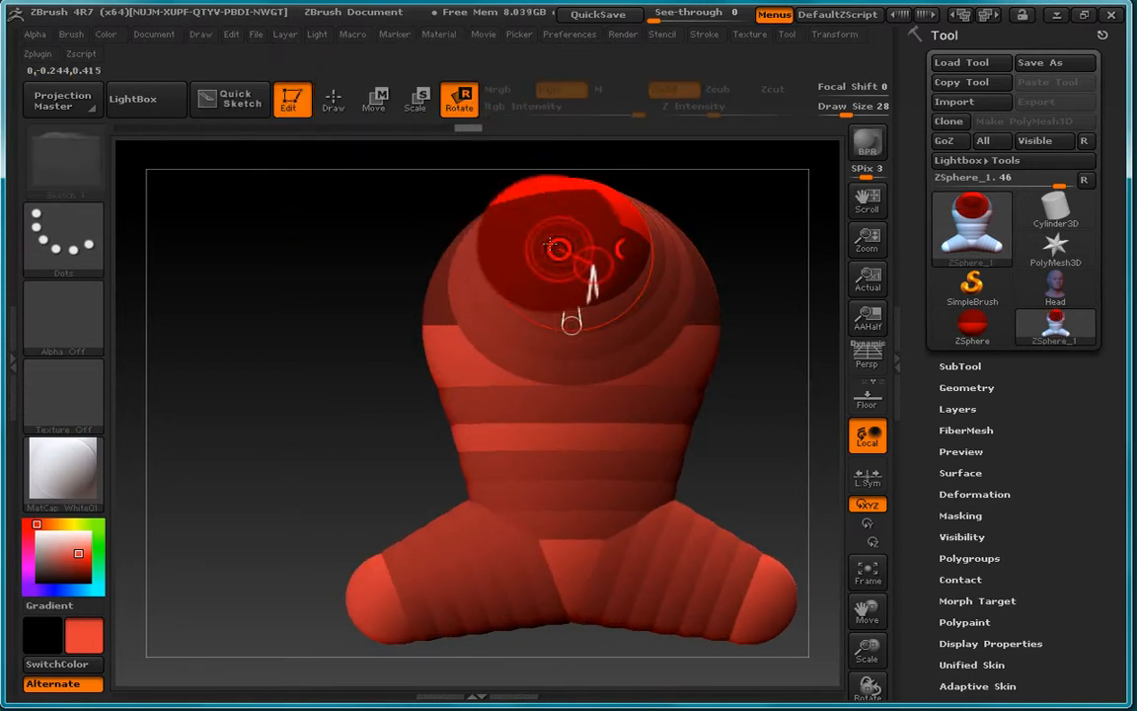
click(382, 100)
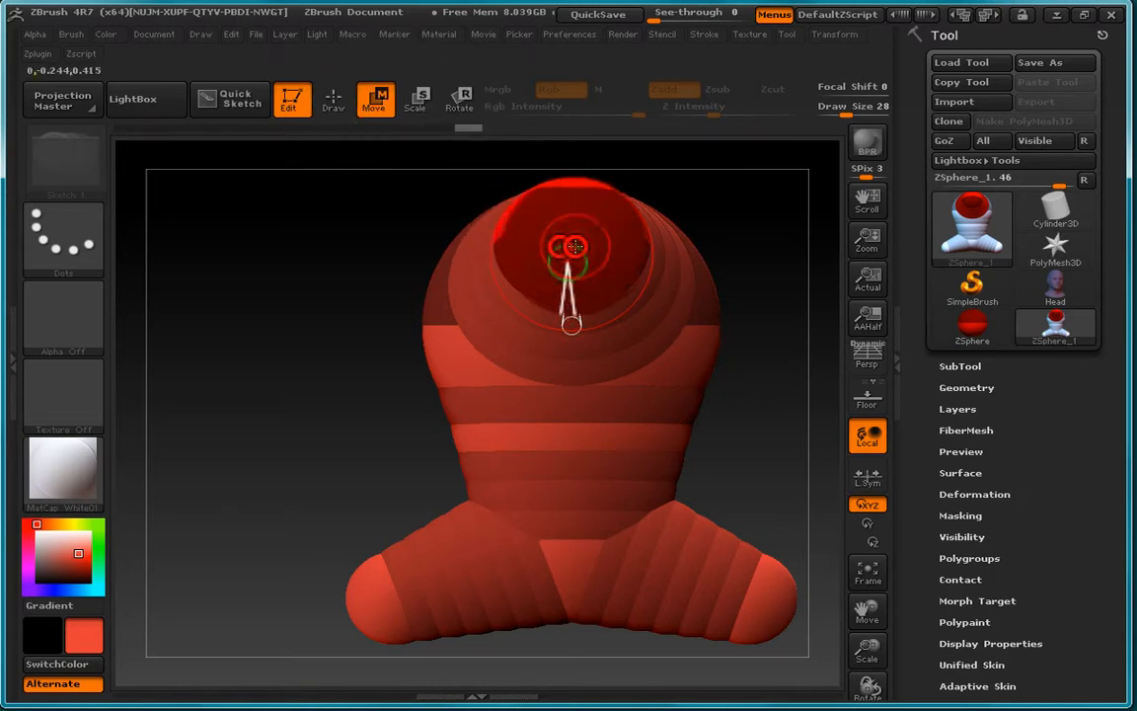
drag(566, 251, 563, 249)
click(417, 100)
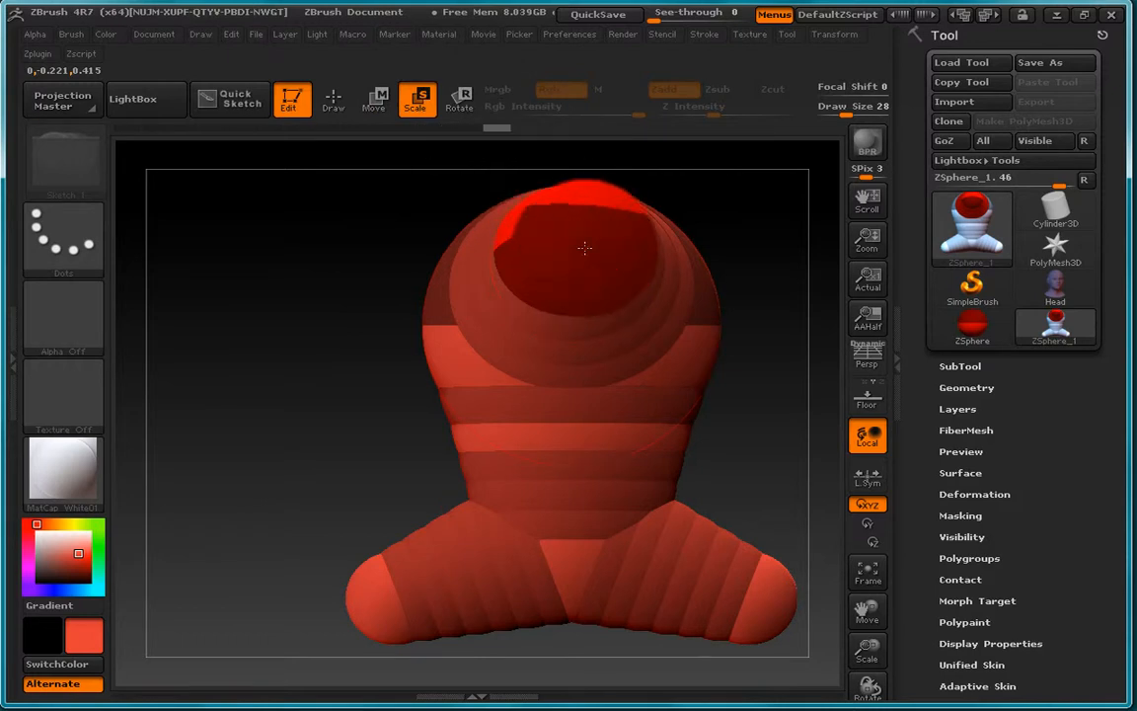
drag(584, 246, 610, 455)
- In side view, move the added head ZSphere in closer to the root sphere to form a compact skull
drag(266, 358, 207, 356)
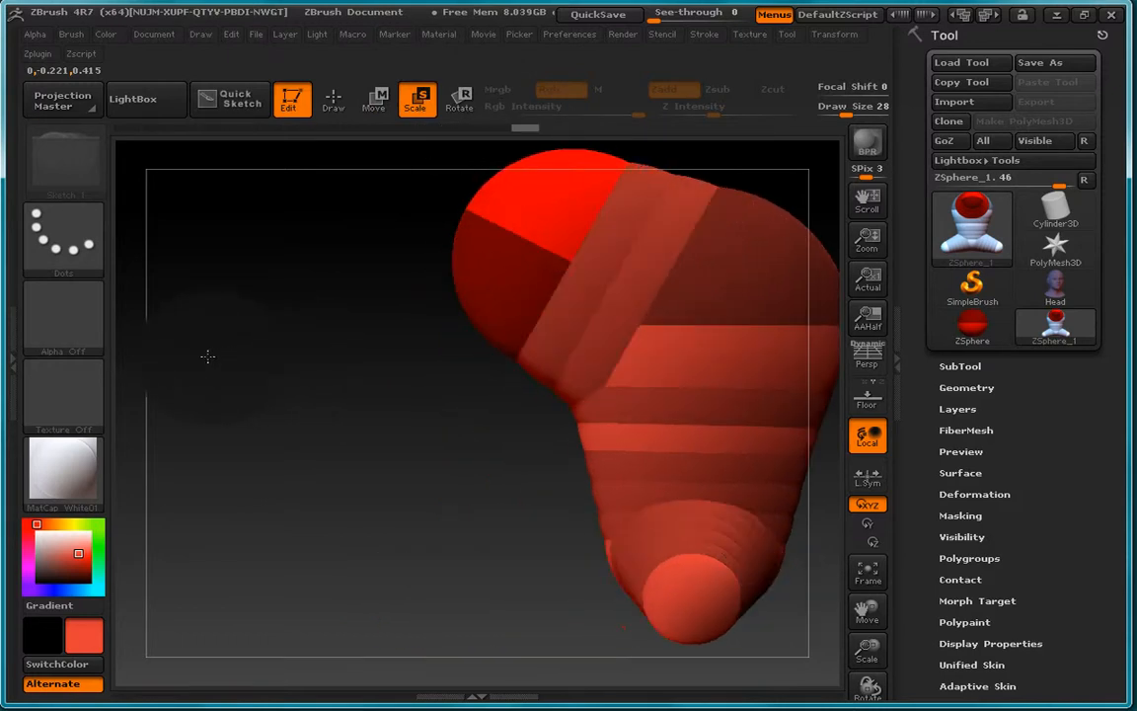
alt+drag(309, 381, 237, 395)
click(374, 100)
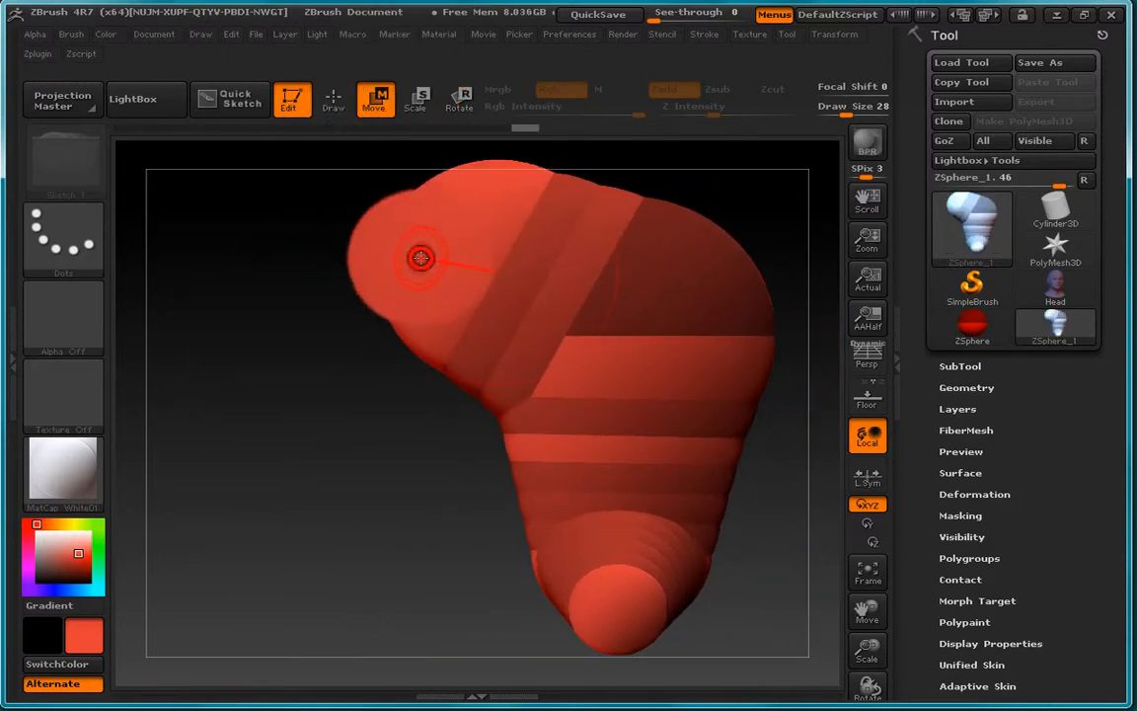
drag(419, 256, 448, 278)
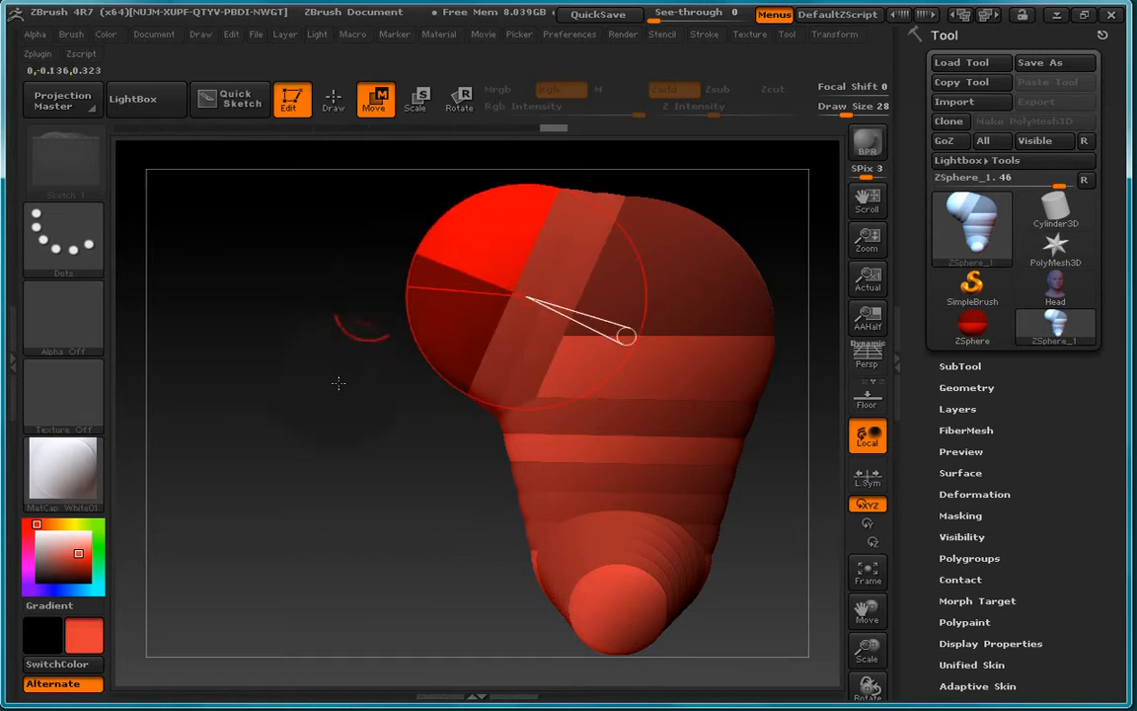
alt+drag(341, 423, 272, 321)
drag(317, 449, 218, 444)
alt+drag(244, 352, 401, 346)
drag(288, 427, 654, 462)
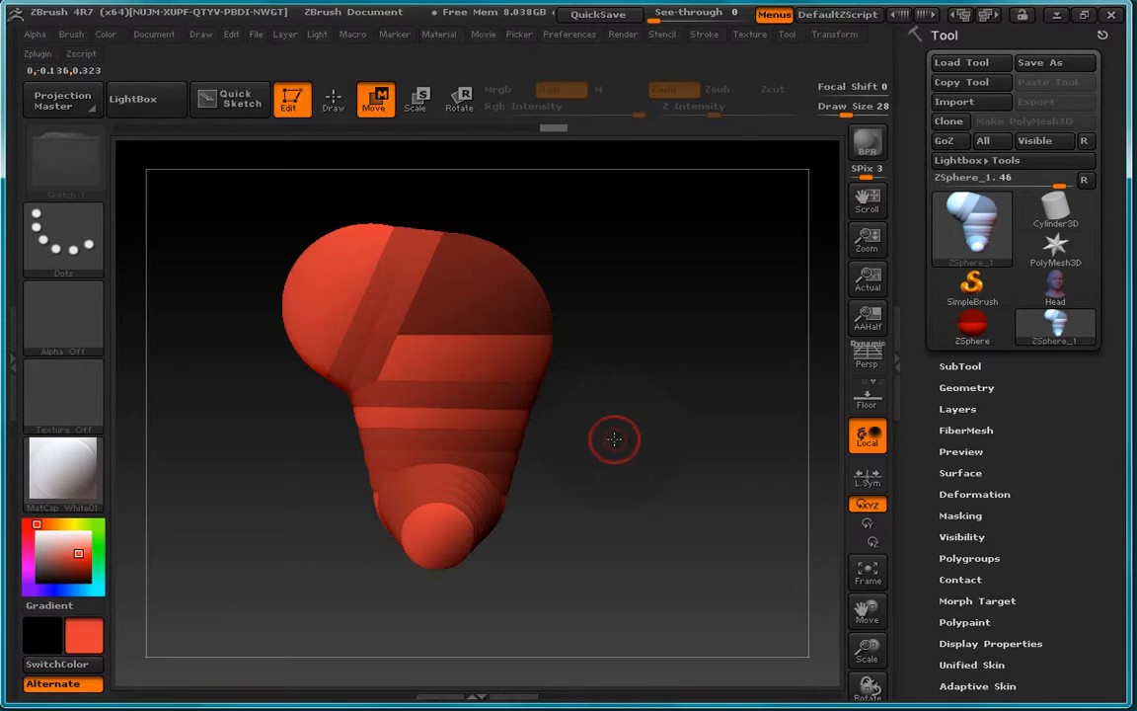
drag(624, 431, 637, 455)
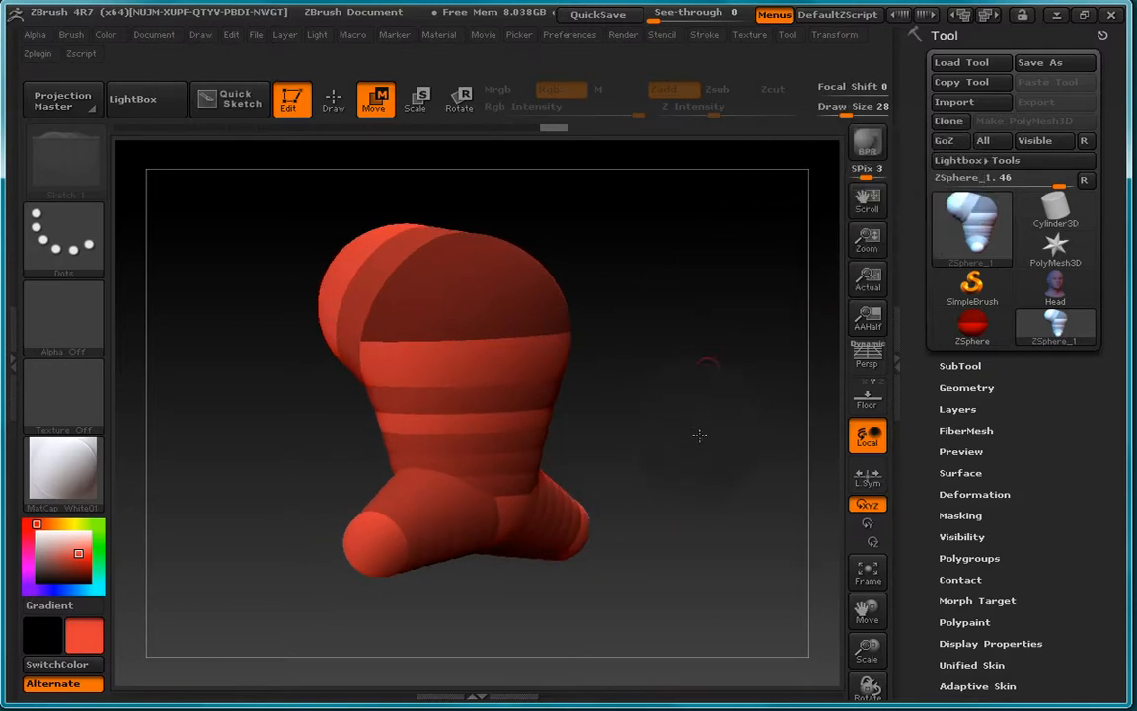
- Undo the stray edit on the neck and preview the adaptive skin mesh of the ZSphere bust
drag(478, 410, 534, 419)
key(ctrl+z)
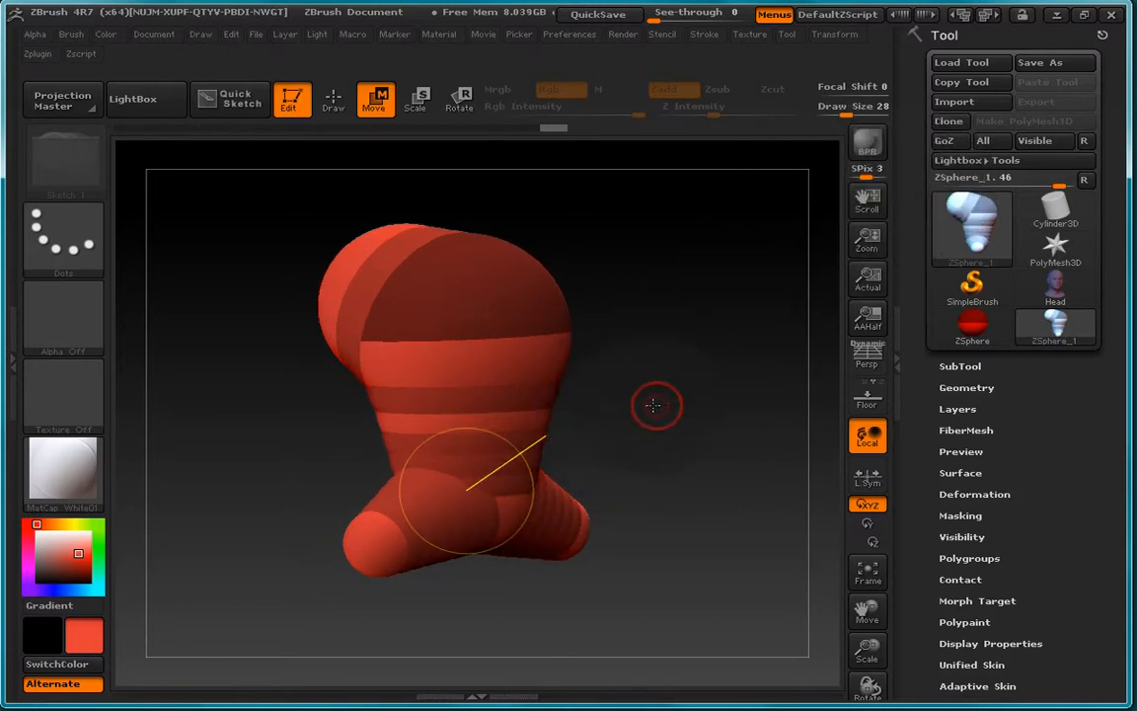
alt+drag(618, 414, 663, 390)
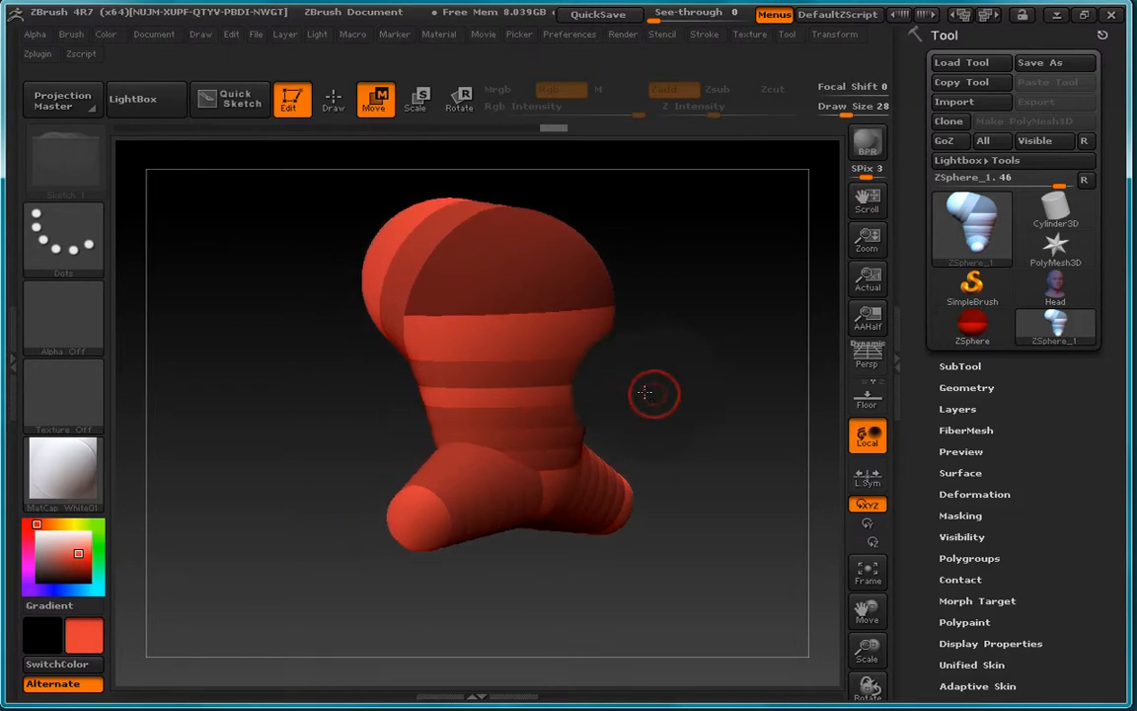
key(a)
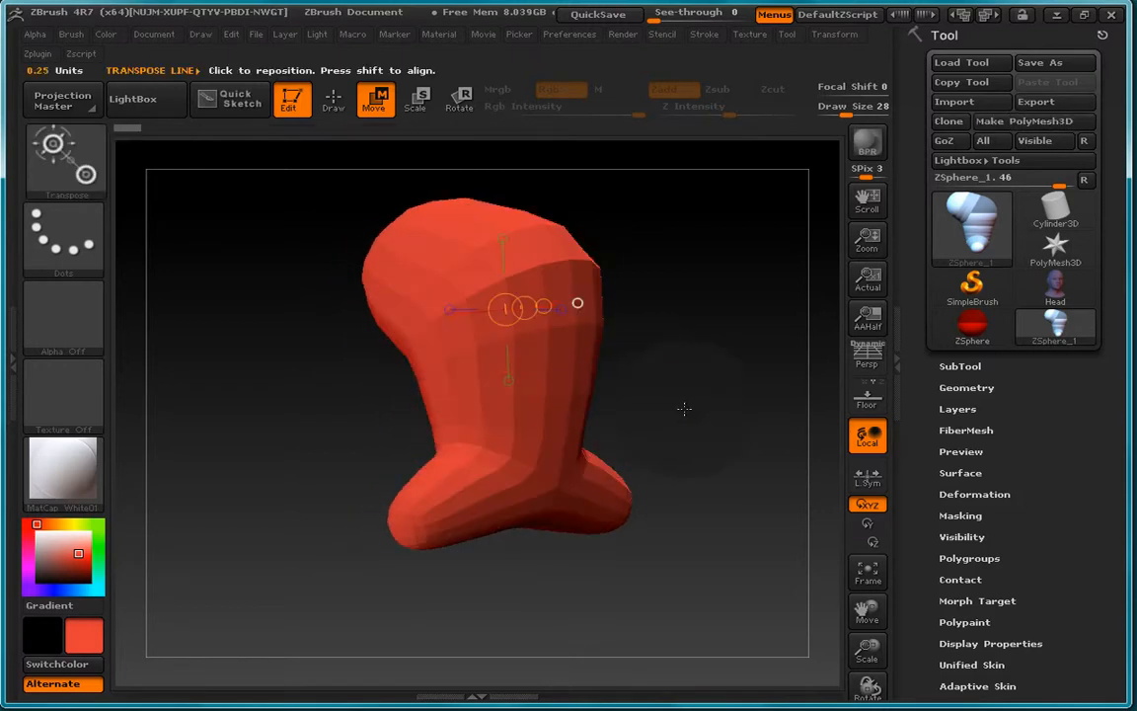
- Inspect the adaptive skin preview of the bust and convert it into a PolyMesh3D
mouse_move(699, 410)
mouse_down()
mouse_move(604, 418)
mouse_move(723, 419)
mouse_move(777, 394)
mouse_move(620, 413)
mouse_move(708, 414)
mouse_up()
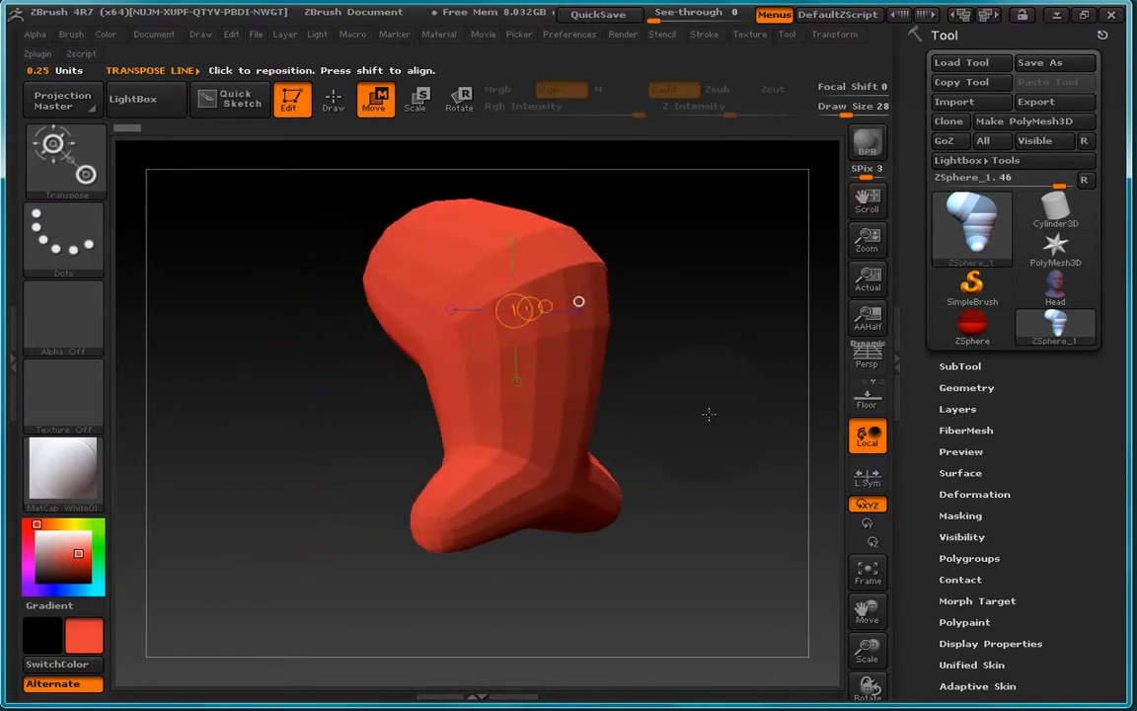
drag(443, 415, 250, 406)
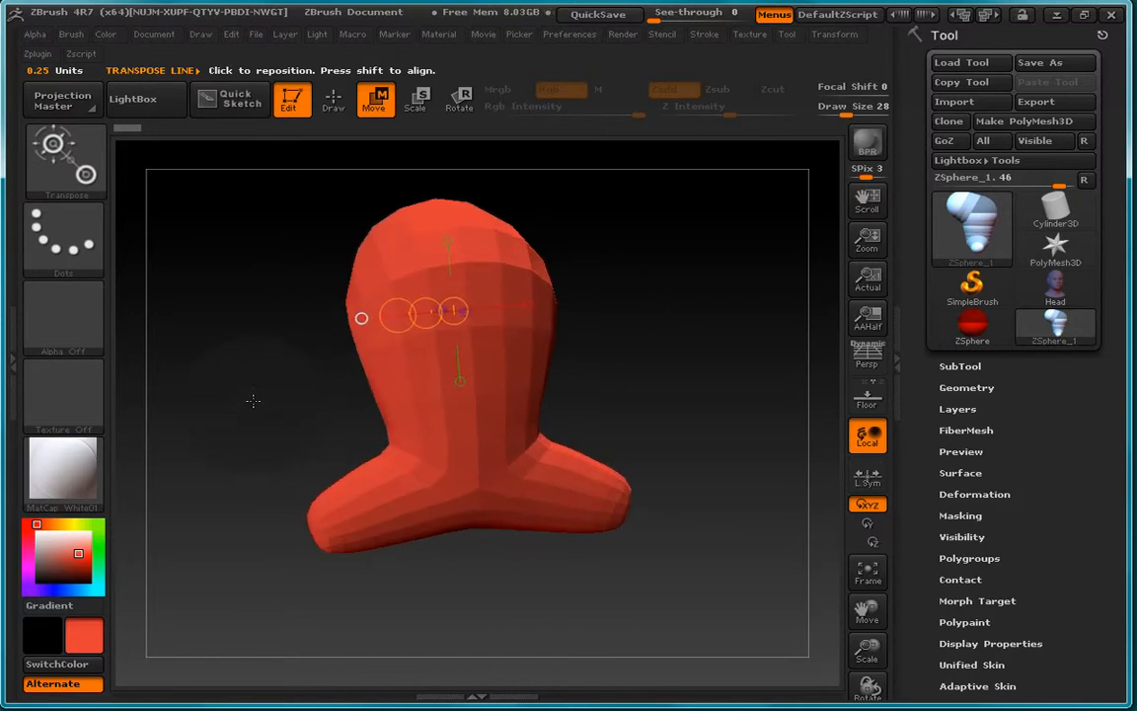
click(997, 122)
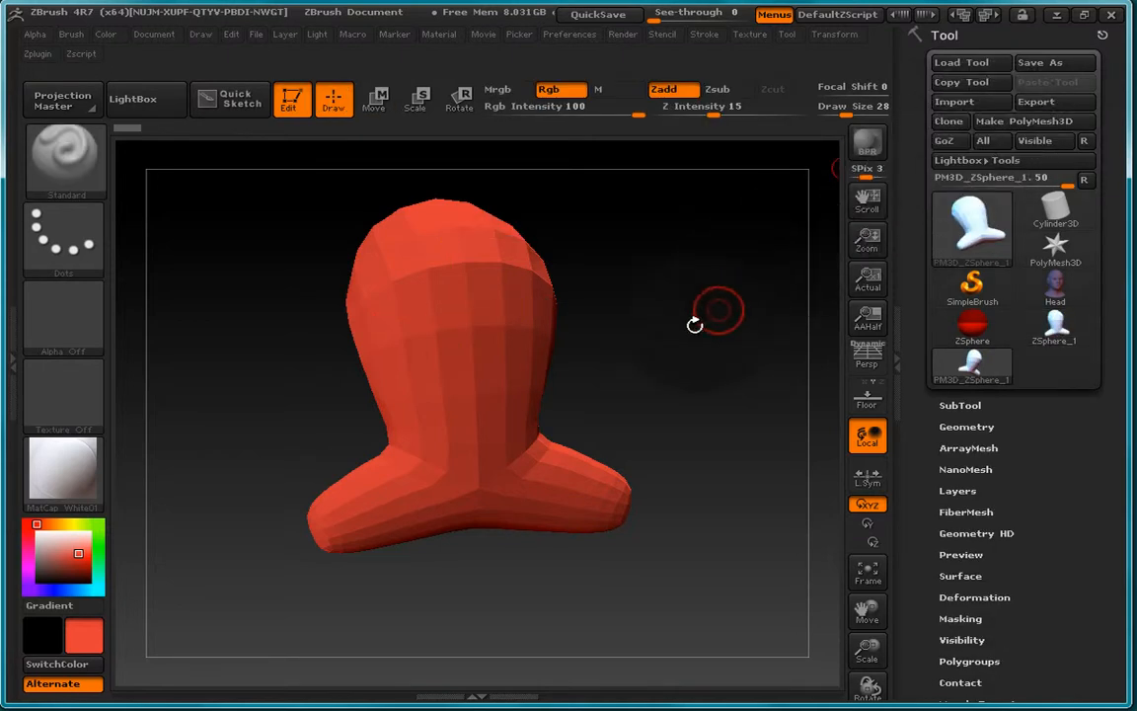
- With an enlarged Move brush, pull the lower front edge of the neck and shoulders down to form the upper chest
drag(696, 325, 653, 372)
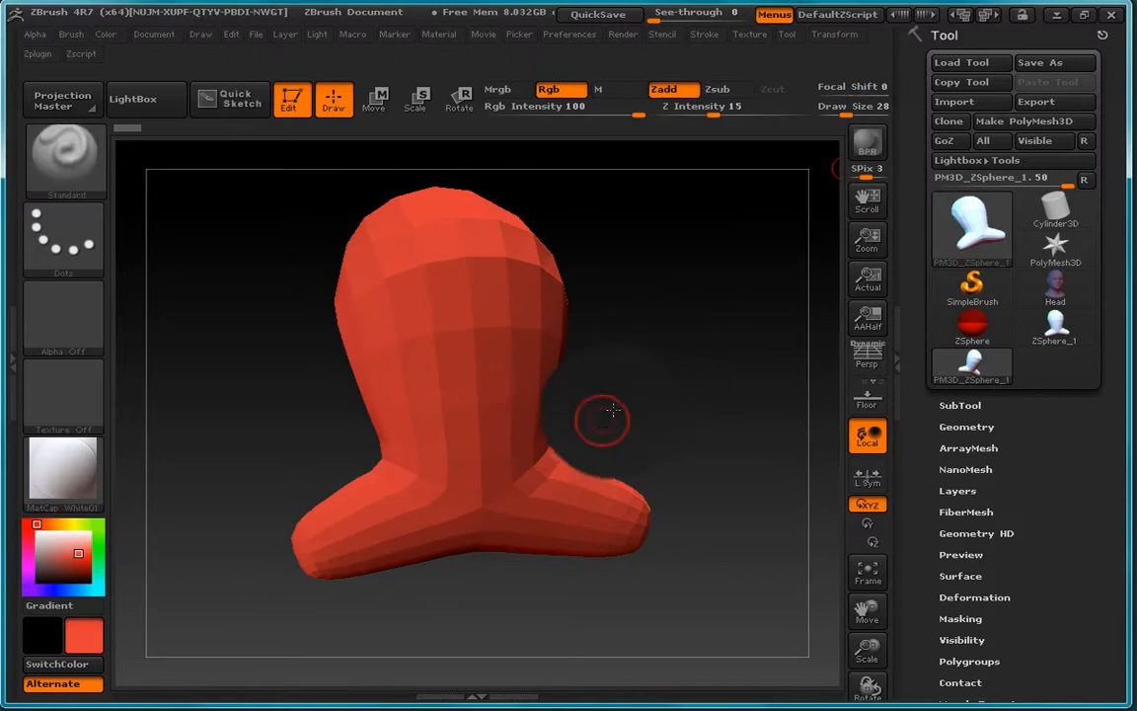
mouse_move(613, 409)
mouse_down()
mouse_move(678, 365)
mouse_move(655, 401)
mouse_move(726, 357)
mouse_up()
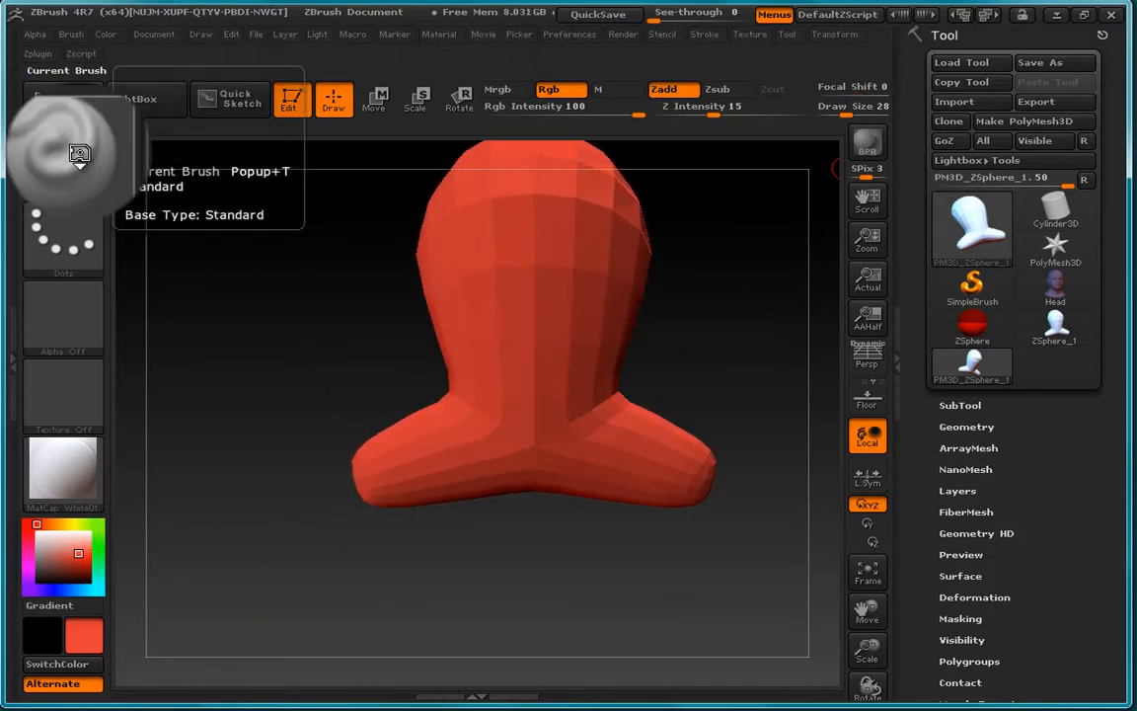
click(79, 155)
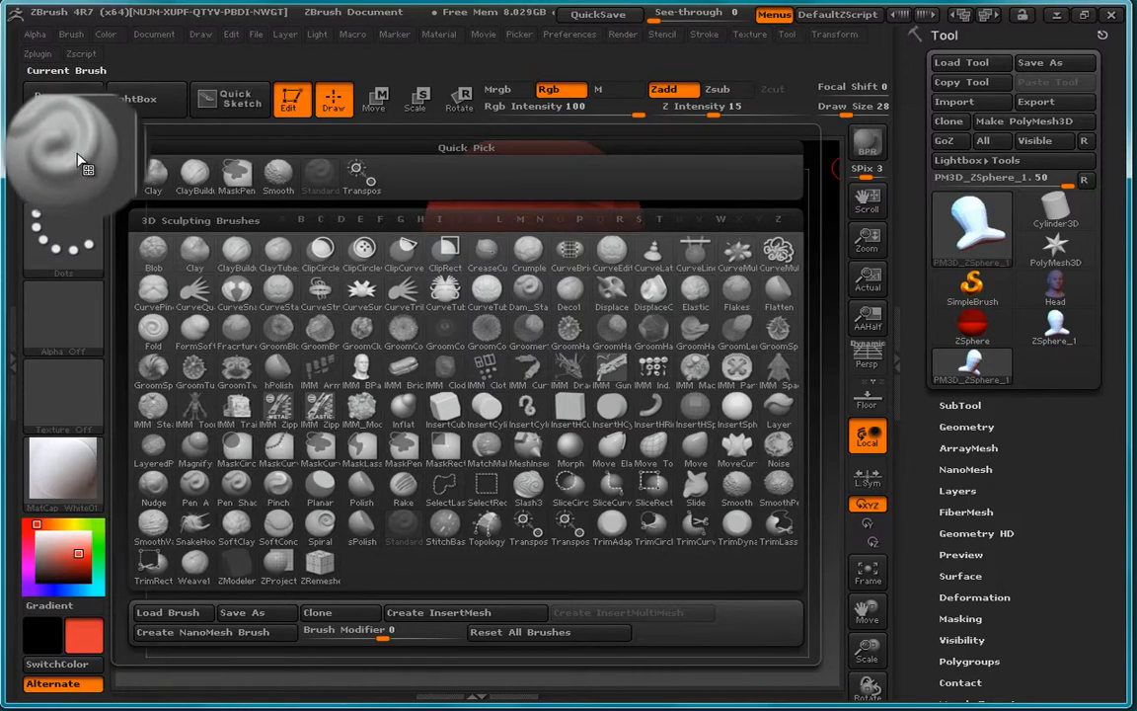
key(m)
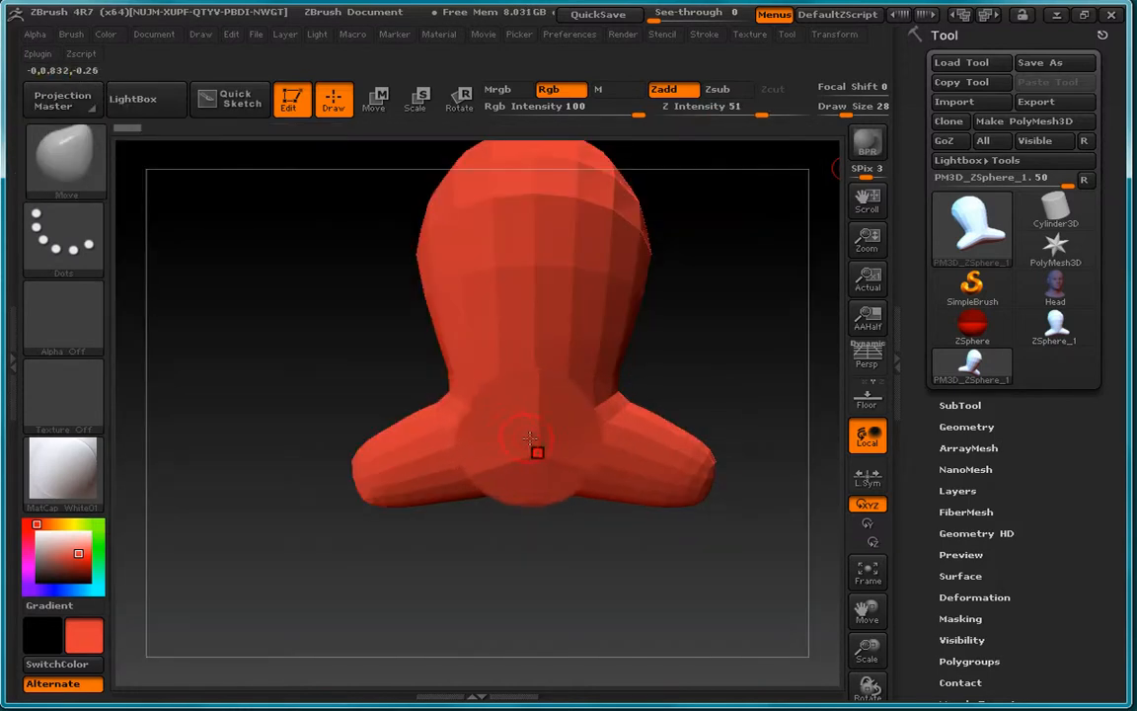
key(space)
drag(570, 425, 531, 475)
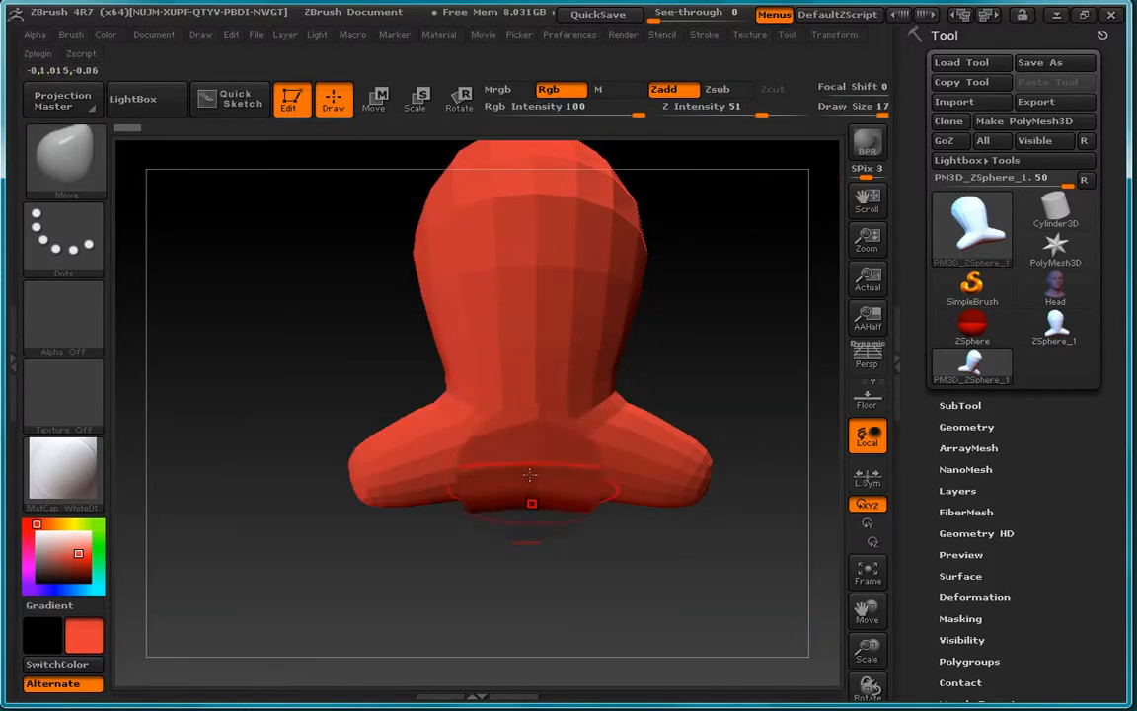
key(shift)
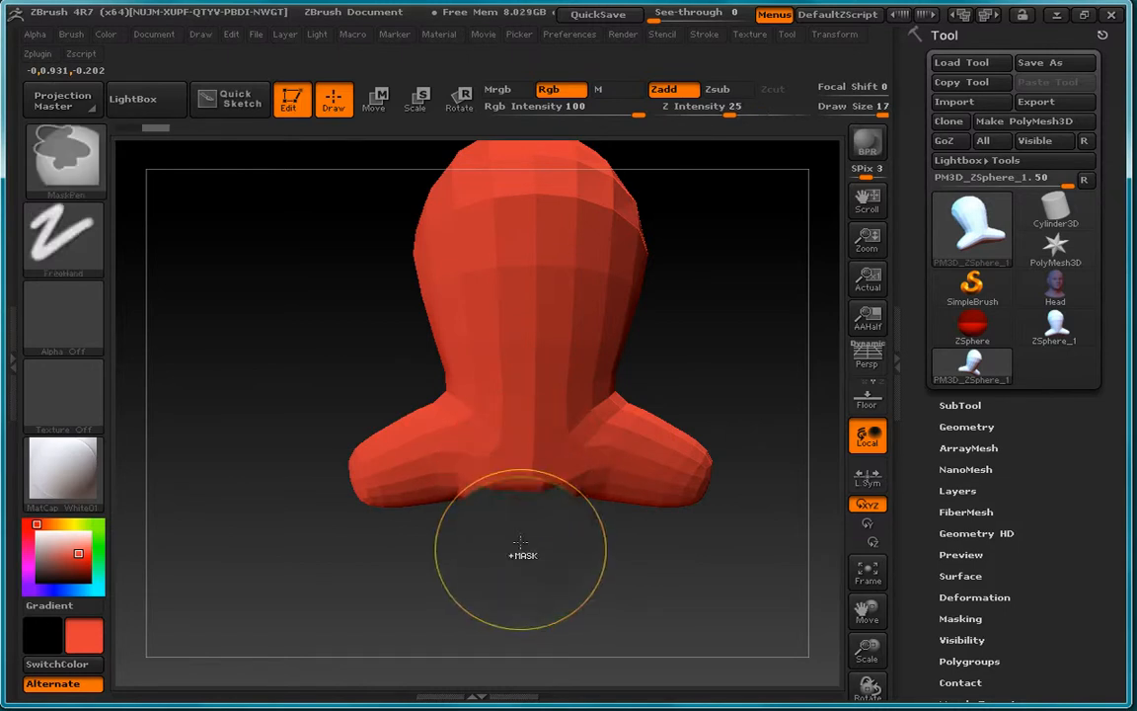
mouse_move(422, 479)
mouse_down()
mouse_move(513, 494)
mouse_move(533, 562)
mouse_up()
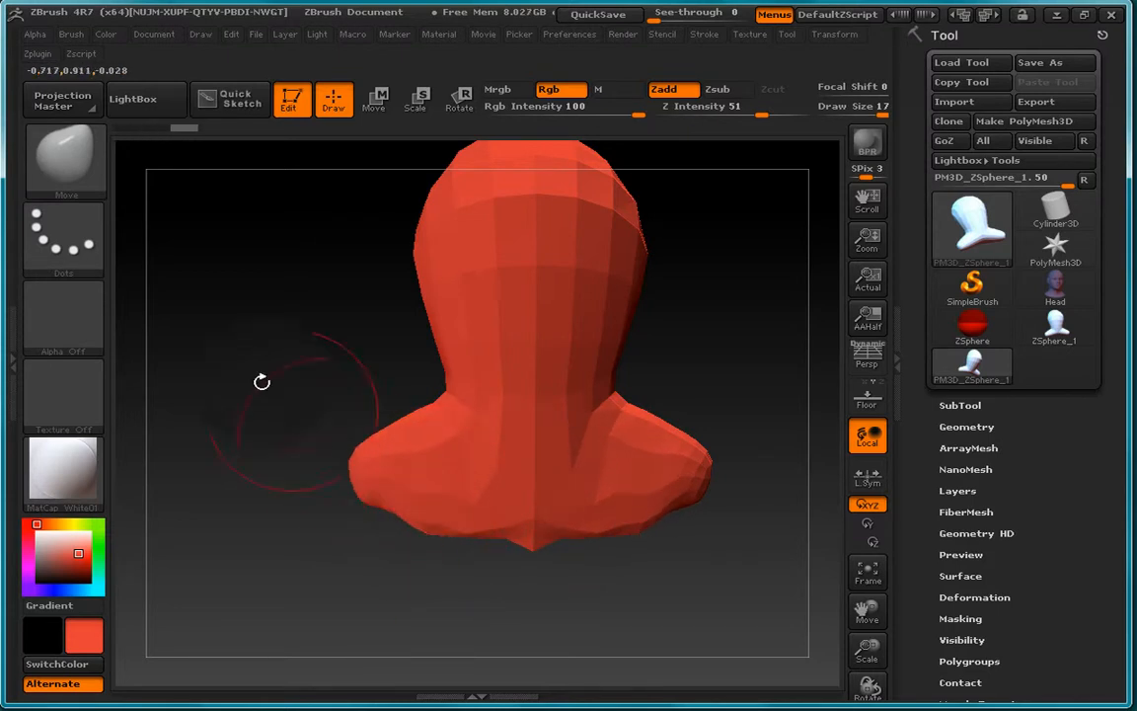
- Pull the lower edge of the upper back down to the level of the chest, undoing a stray stroke
drag(262, 381, 279, 363)
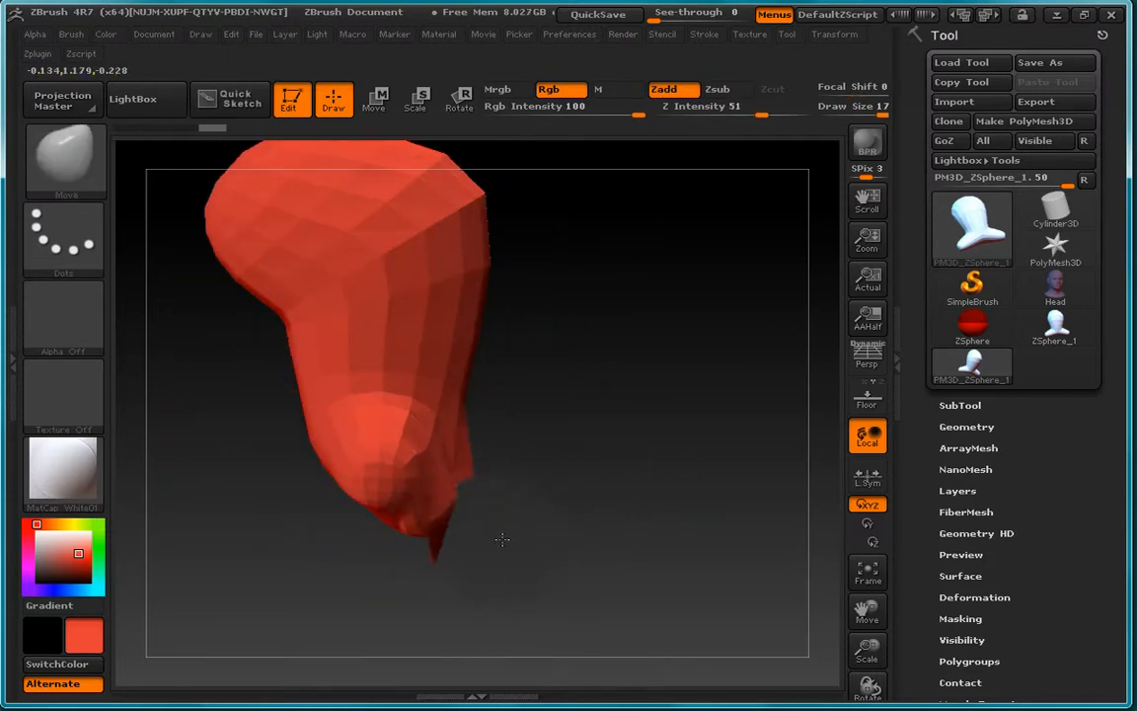
drag(477, 573, 448, 519)
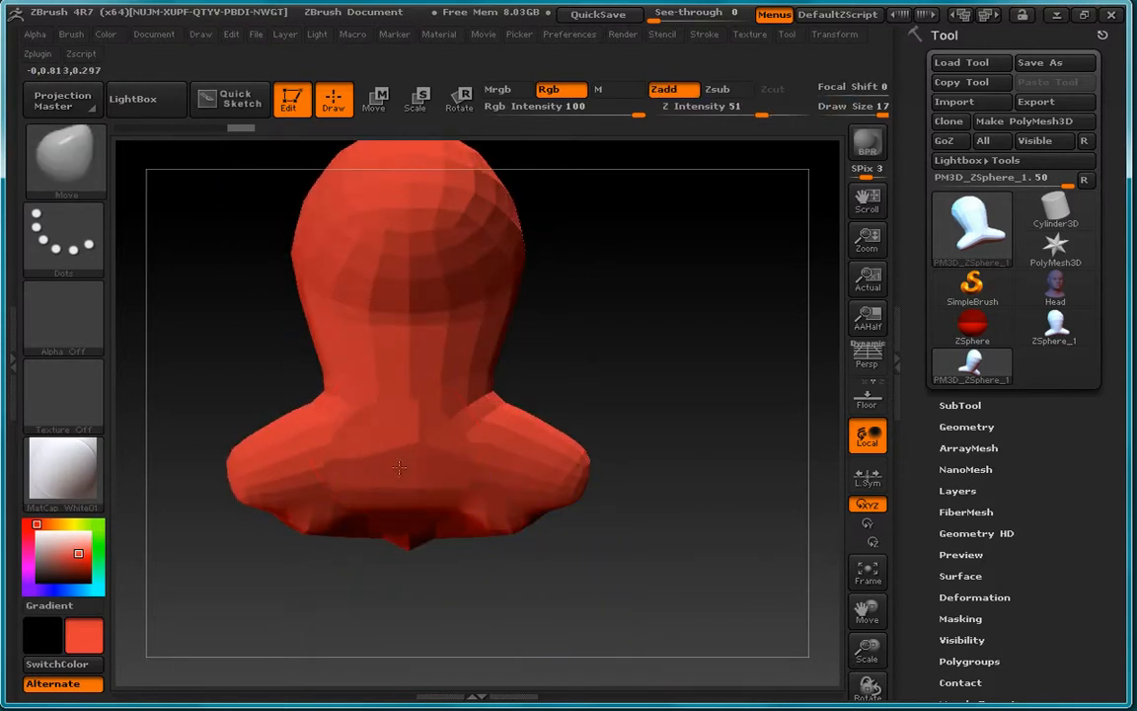
key(ctrl+z)
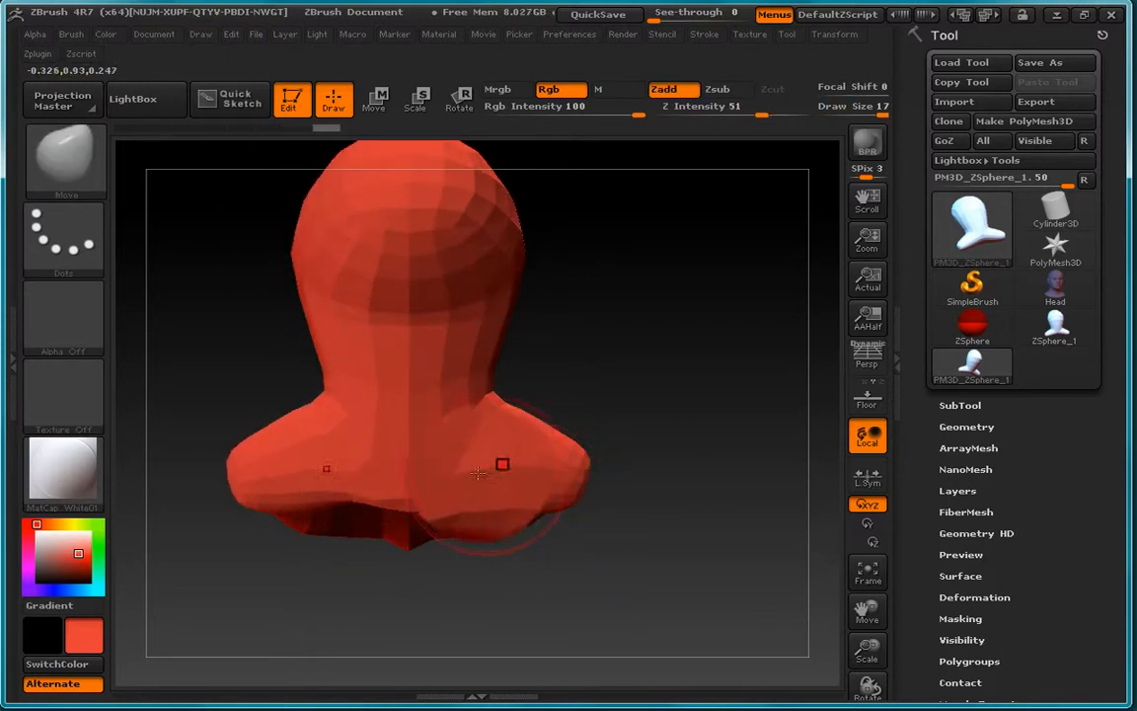
drag(655, 405, 562, 416)
- Pull the lower front of the head forward and down with the Move brush to form the face and jaw
alt+drag(589, 332, 601, 412)
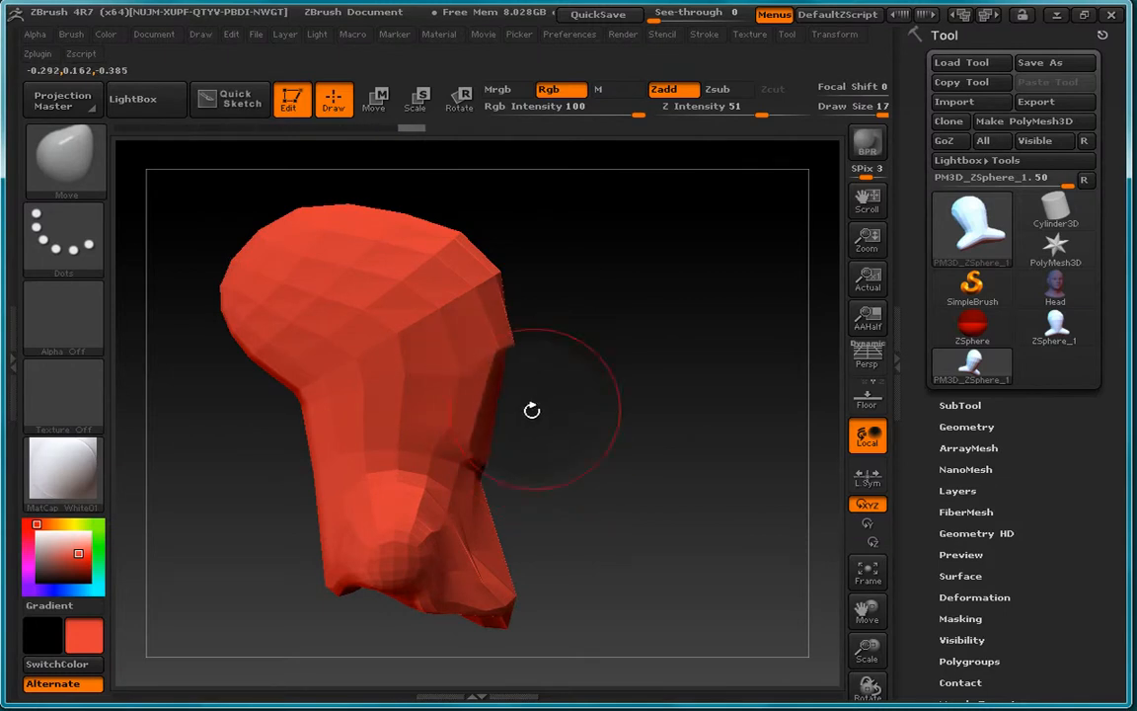
drag(568, 383, 510, 506)
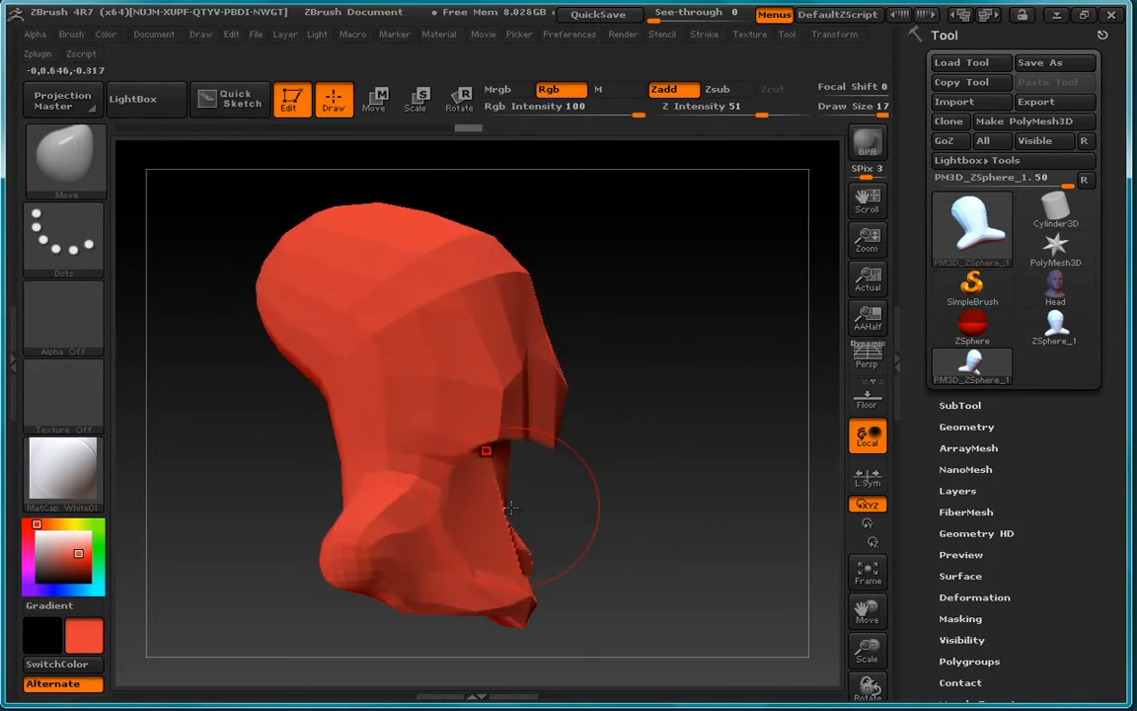
drag(591, 493, 444, 437)
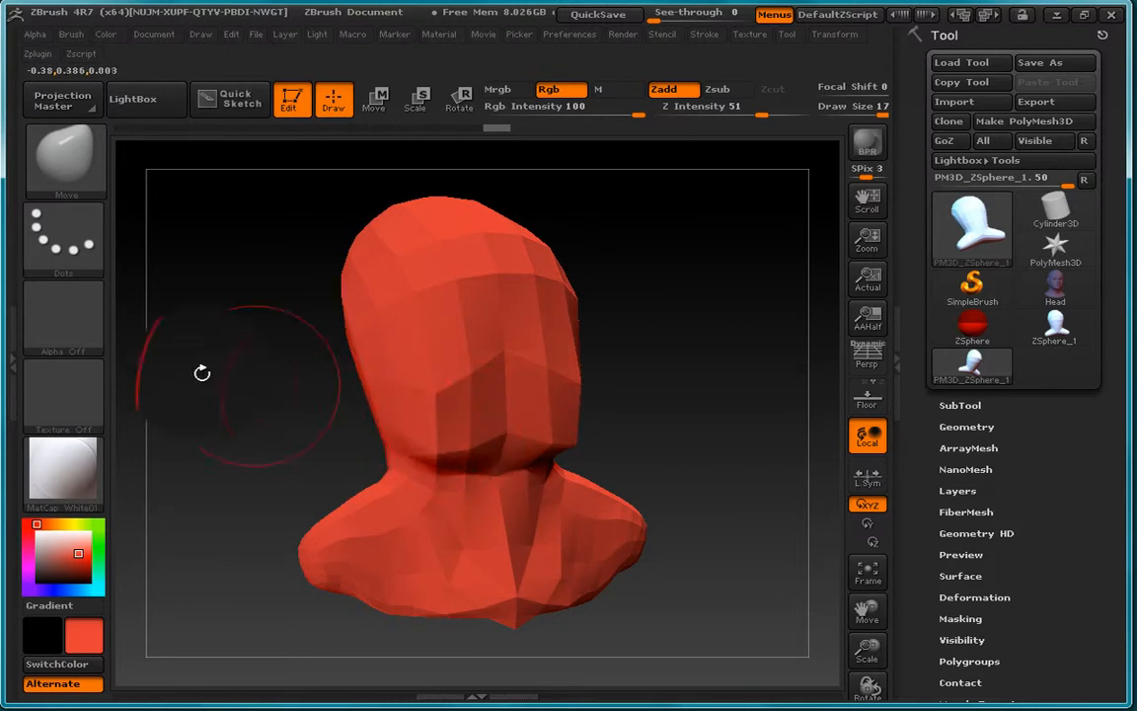
mouse_move(203, 373)
mouse_down()
mouse_move(246, 439)
mouse_move(517, 450)
mouse_move(436, 457)
mouse_move(380, 415)
mouse_move(419, 427)
mouse_move(393, 376)
mouse_up()
click(77, 398)
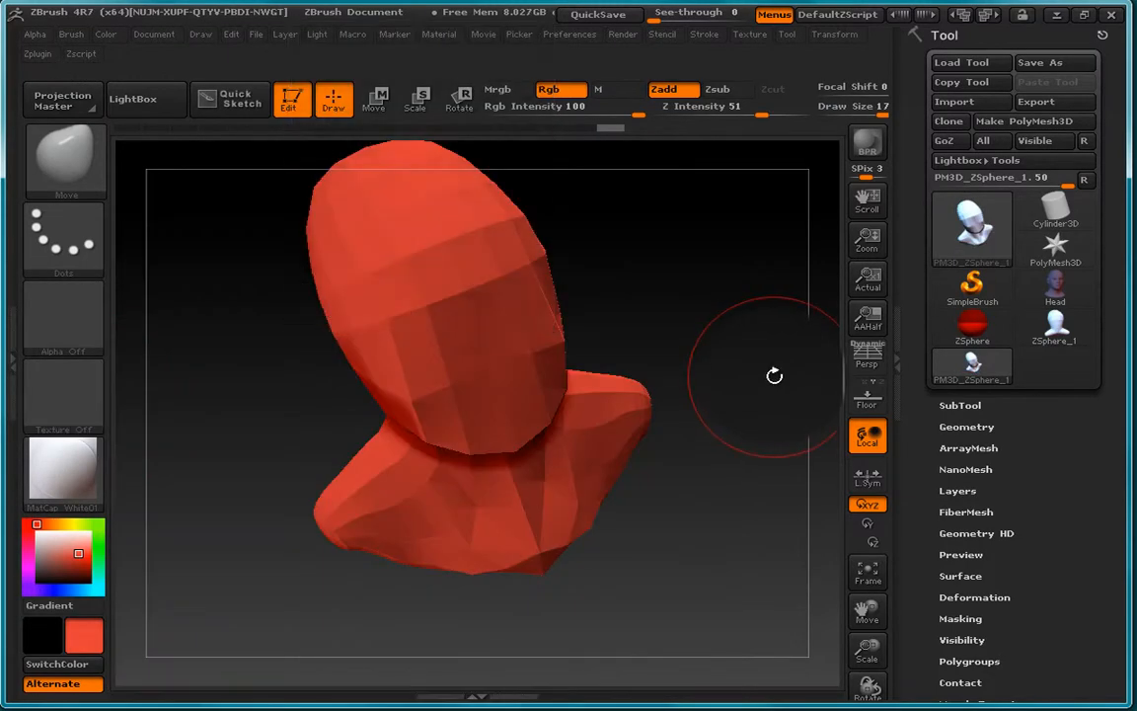
- In side view, enlarge the Move brush and push the back and top of the skull inward to shorten the head
drag(774, 375, 552, 345)
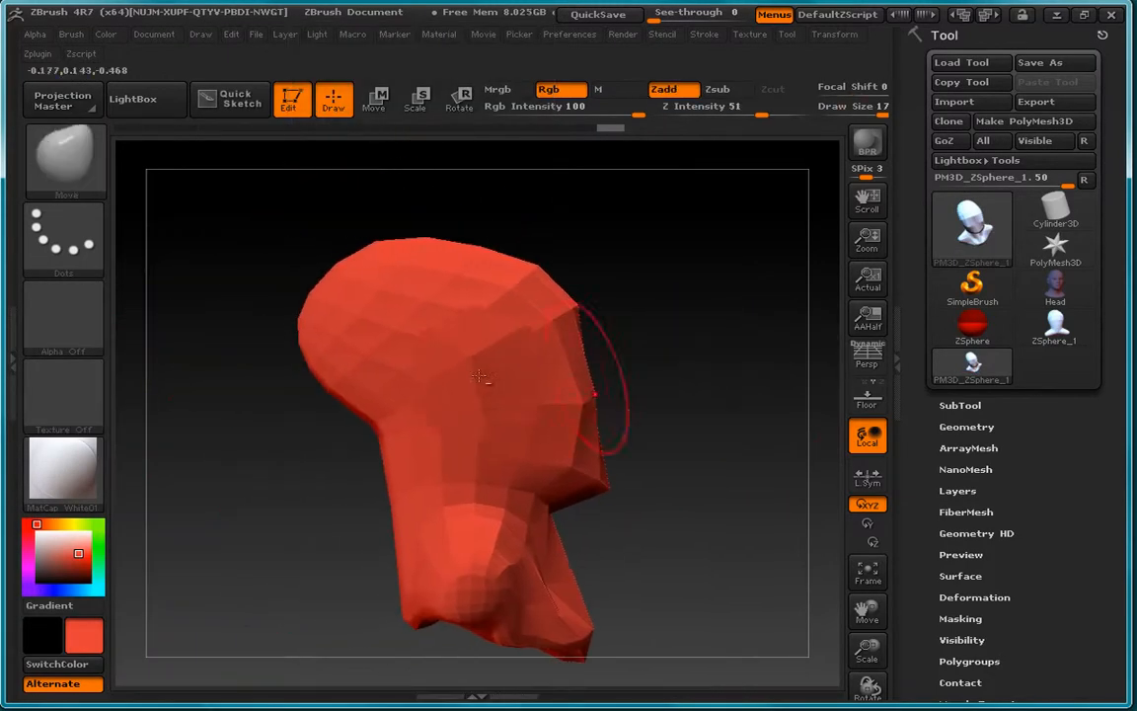
key(space)
mouse_move(347, 320)
mouse_down()
mouse_move(407, 319)
mouse_move(318, 302)
mouse_move(386, 315)
mouse_move(333, 373)
mouse_move(324, 363)
mouse_up()
drag(310, 288, 340, 301)
drag(371, 227, 402, 267)
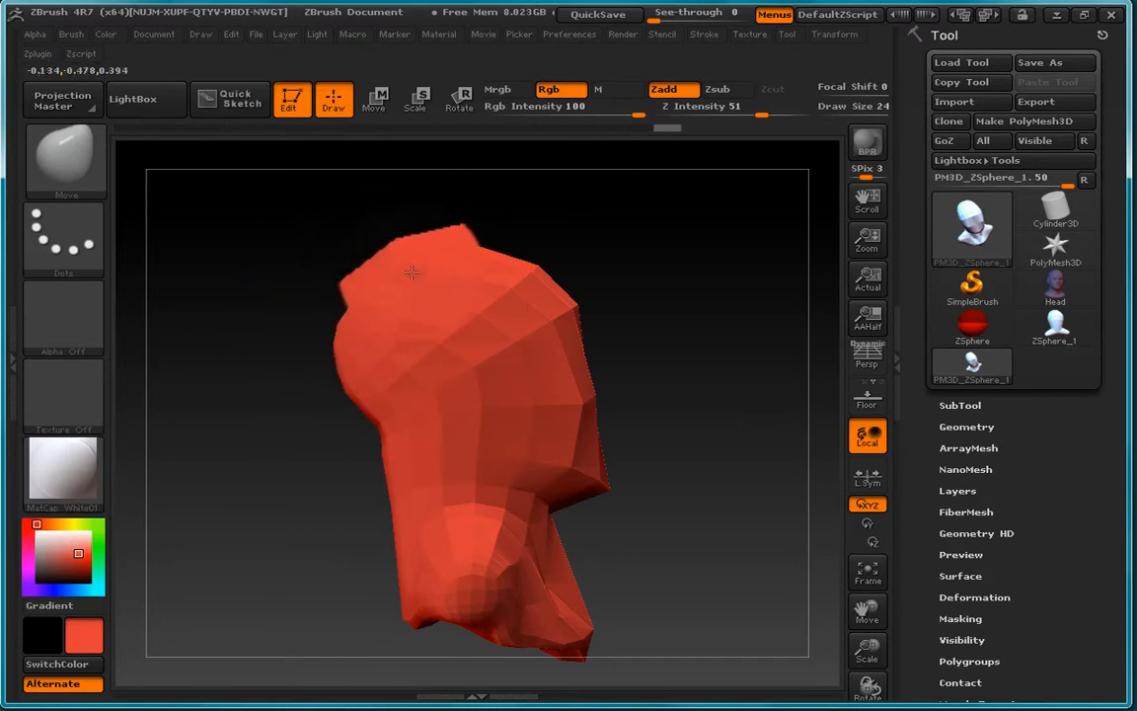
drag(472, 233, 482, 269)
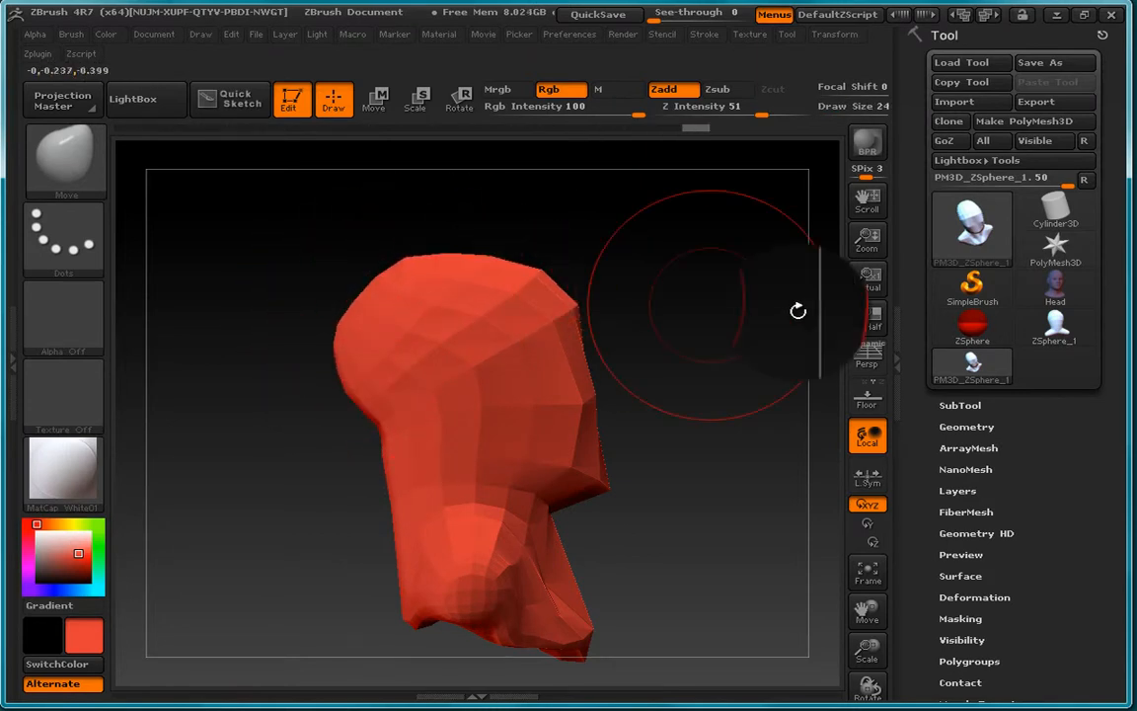
- Subdivide the bust mesh with smoothing on to add subdivision levels
click(984, 427)
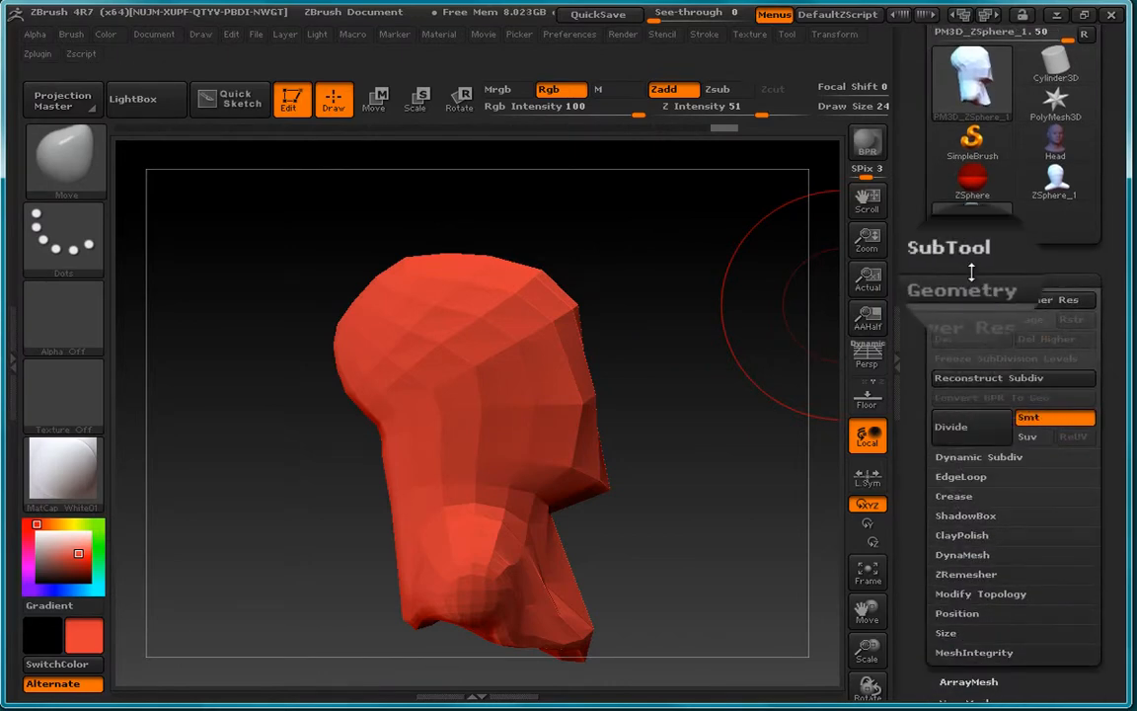
click(971, 282)
drag(1018, 293, 1010, 336)
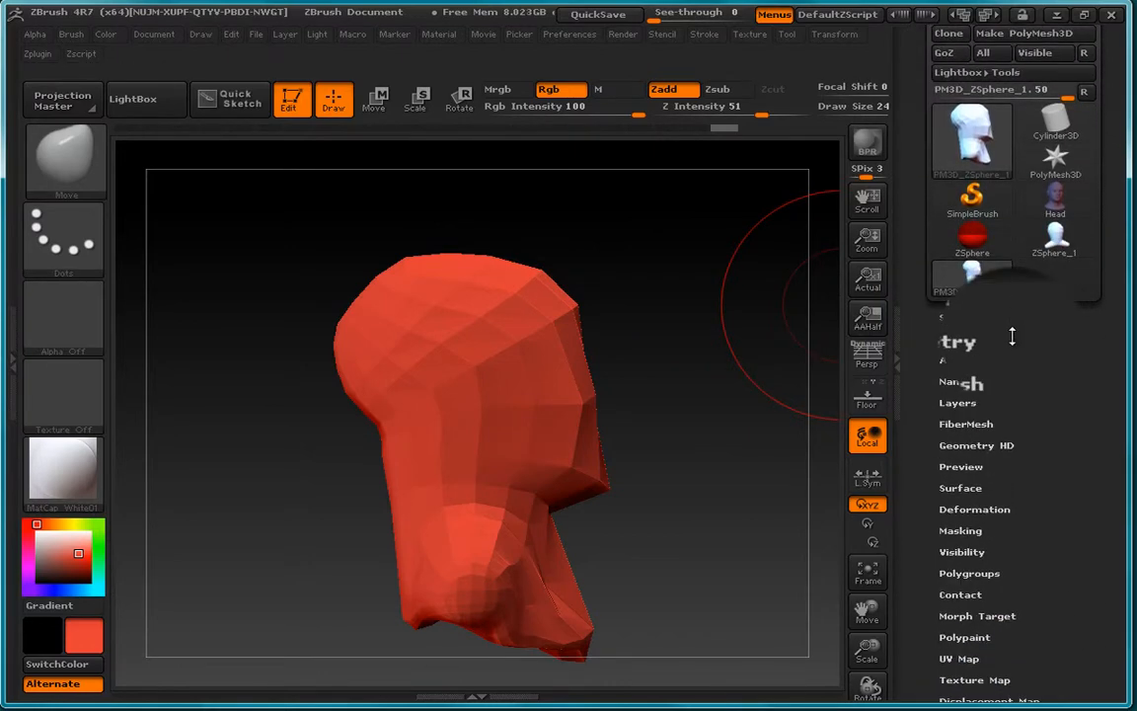
click(975, 341)
click(965, 433)
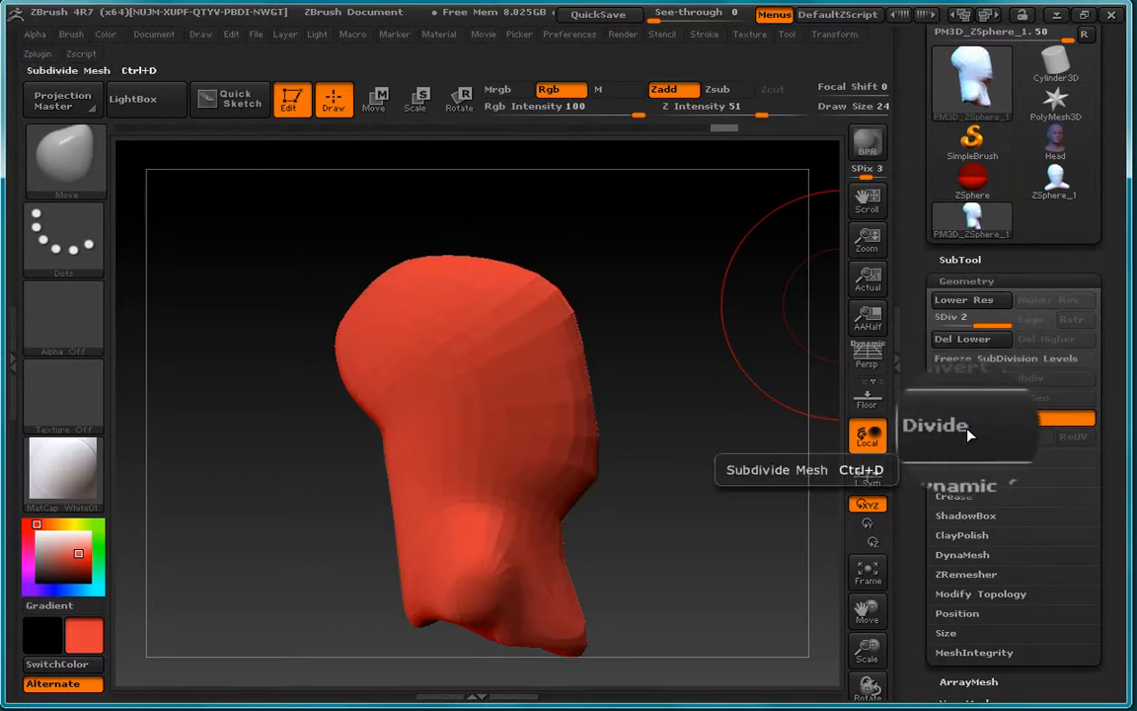
- Refine the head's side profile with the Move brush, rounding the back of the skull and shaping the face and chin
mouse_move(589, 464)
mouse_down()
mouse_move(572, 317)
mouse_move(595, 309)
mouse_move(476, 268)
mouse_move(399, 286)
mouse_move(368, 247)
mouse_move(369, 401)
mouse_move(342, 453)
mouse_up()
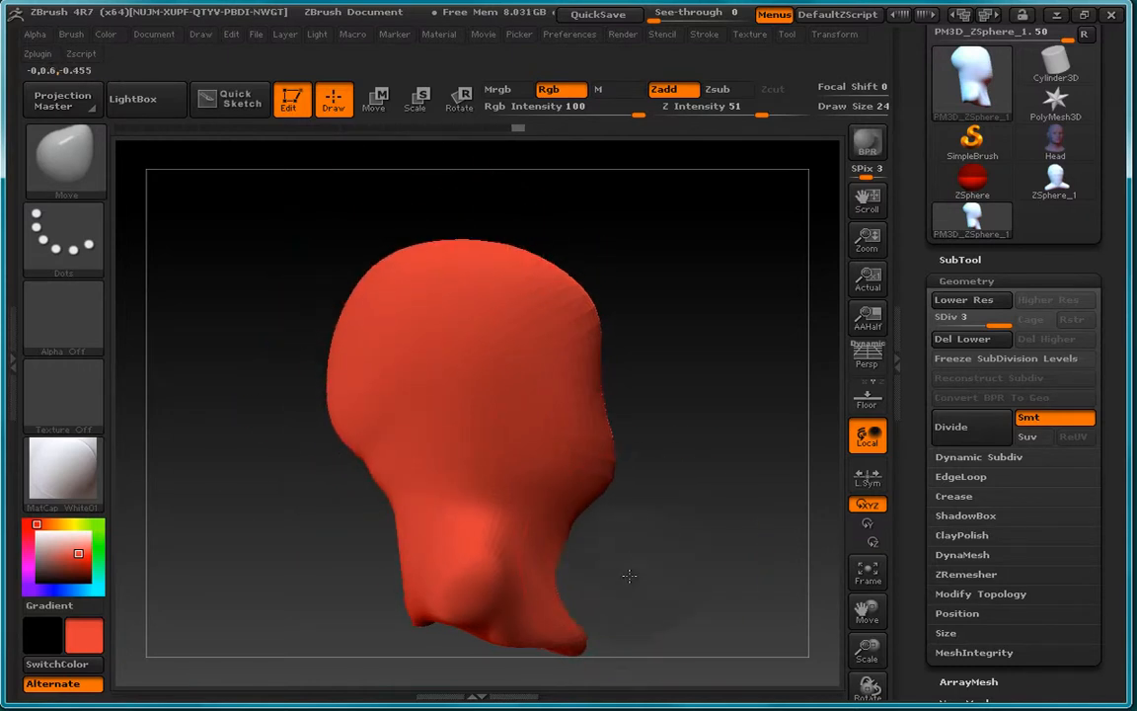
mouse_move(630, 572)
mouse_down()
mouse_move(698, 512)
mouse_move(654, 564)
mouse_up()
drag(635, 434, 716, 417)
- Shape the shoulders from above and broaden them in front view, evening out the lower edge of the chest
drag(423, 380, 390, 434)
mouse_move(429, 493)
mouse_down()
mouse_move(470, 528)
mouse_move(280, 373)
mouse_move(288, 435)
mouse_move(423, 453)
mouse_move(385, 438)
mouse_up()
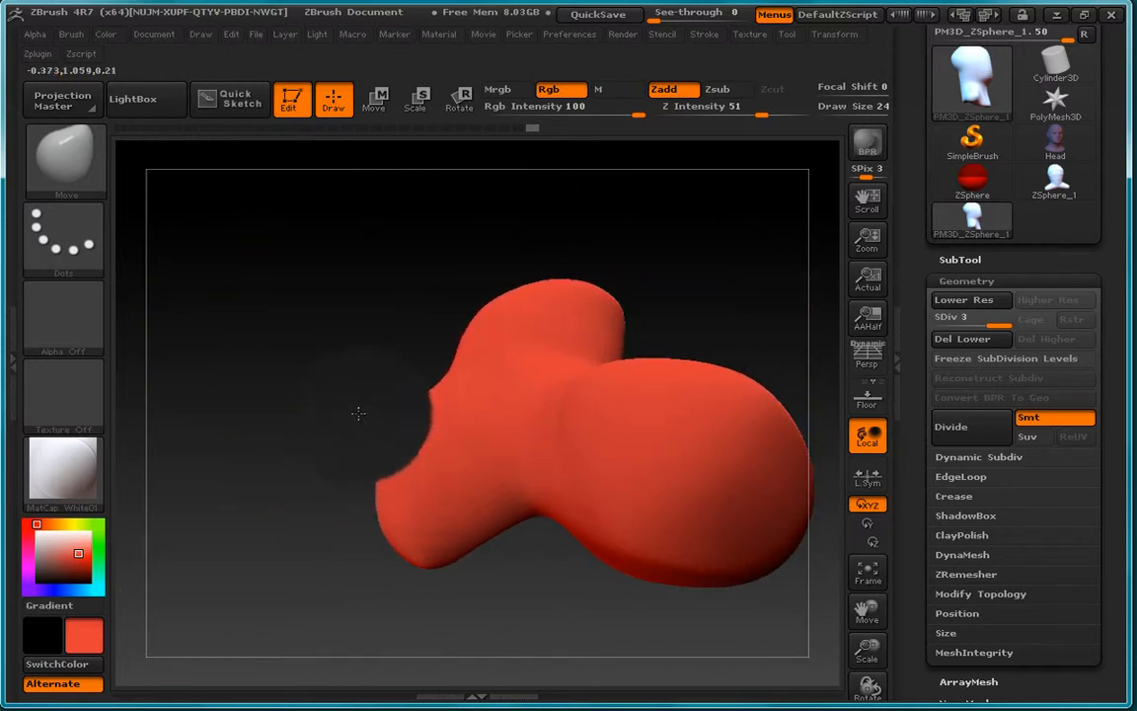
drag(266, 440, 260, 507)
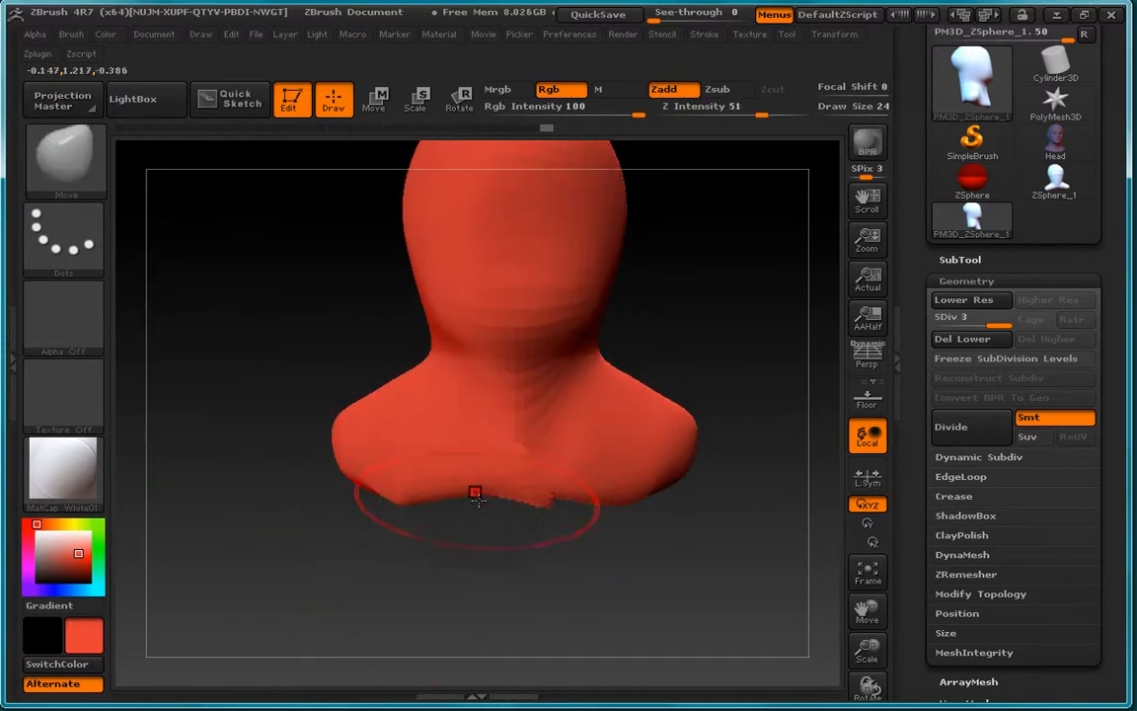
drag(476, 494, 758, 548)
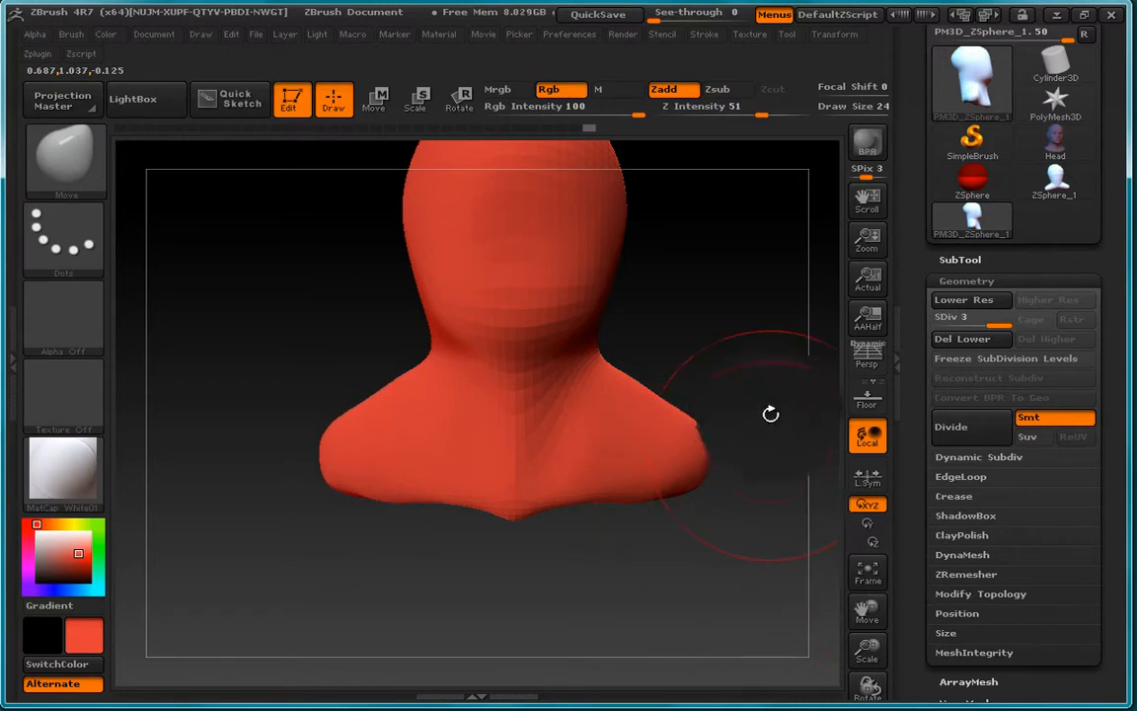
drag(770, 414, 829, 597)
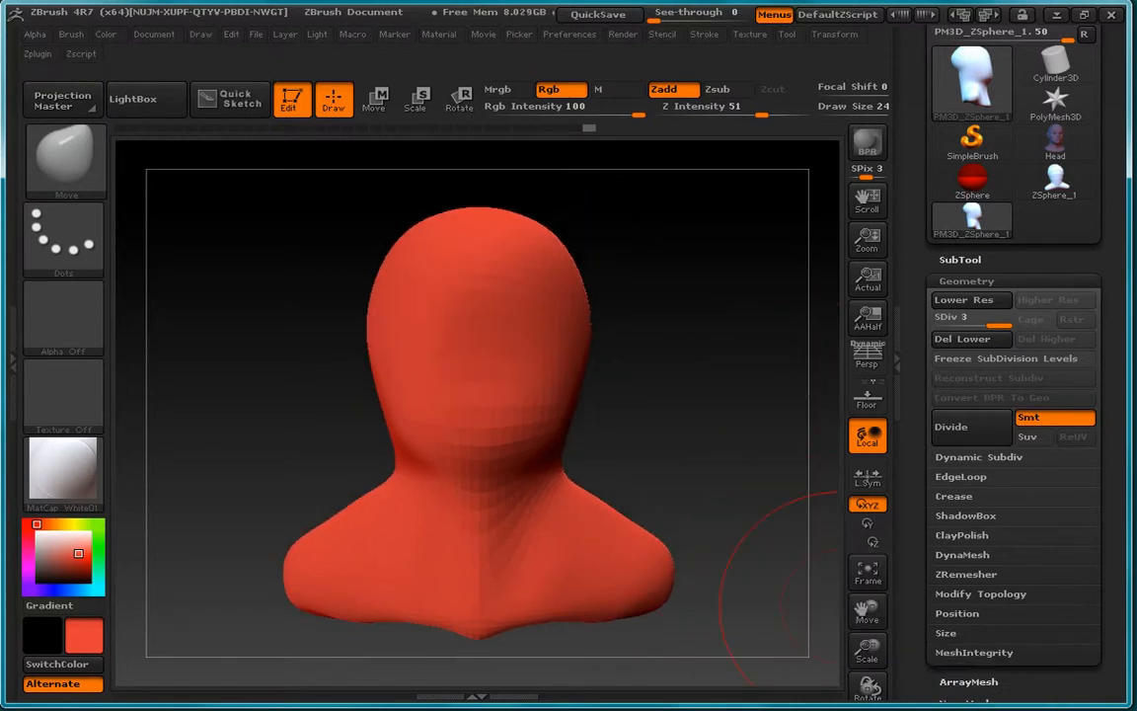